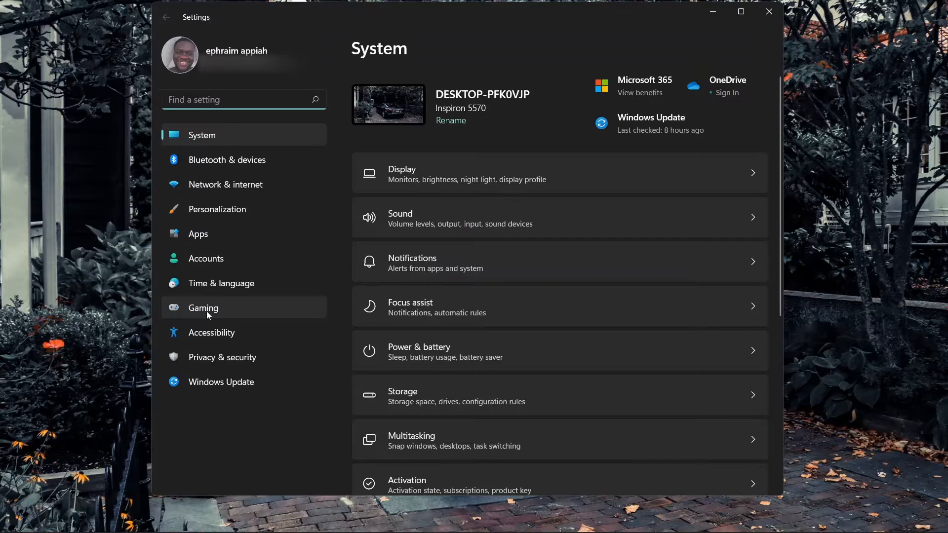
# Step: View the Game Mode page in the Gaming settings and turn off opening Xbox Game Bar with the controller button
pyautogui.click(207, 310)
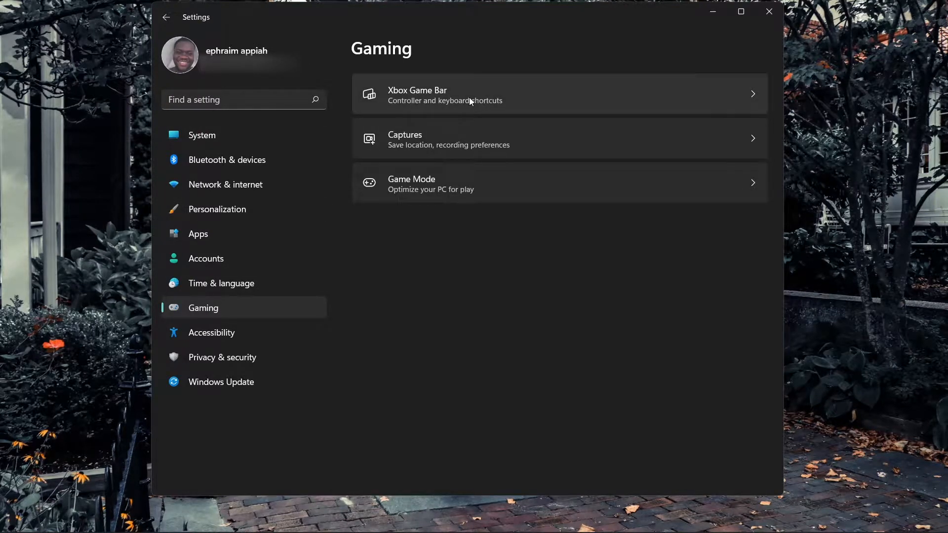
pyautogui.click(471, 191)
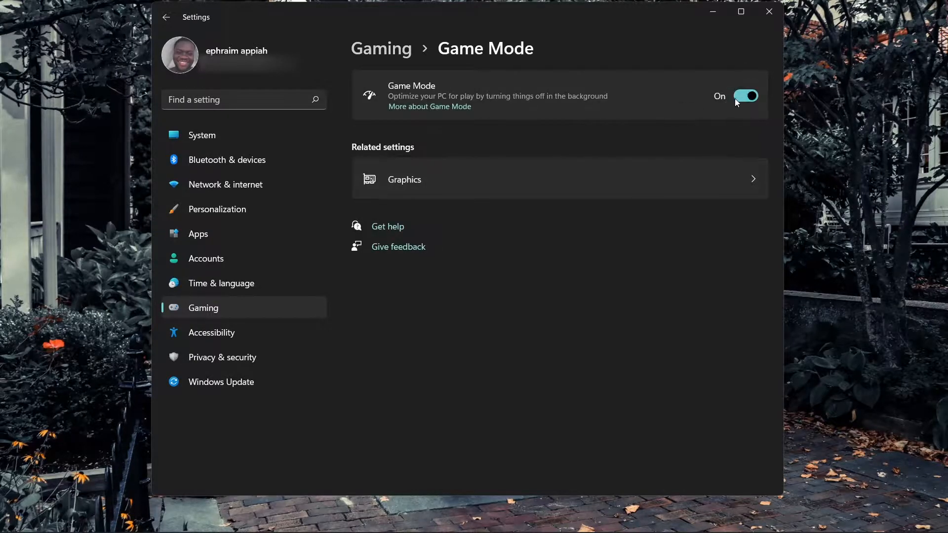
pyautogui.click(166, 23)
pyautogui.click(446, 91)
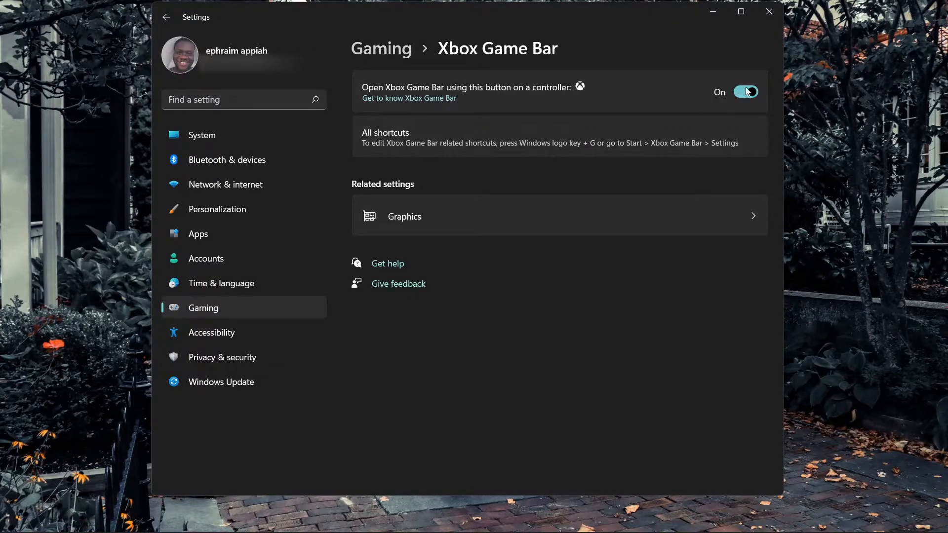
pyautogui.click(748, 91)
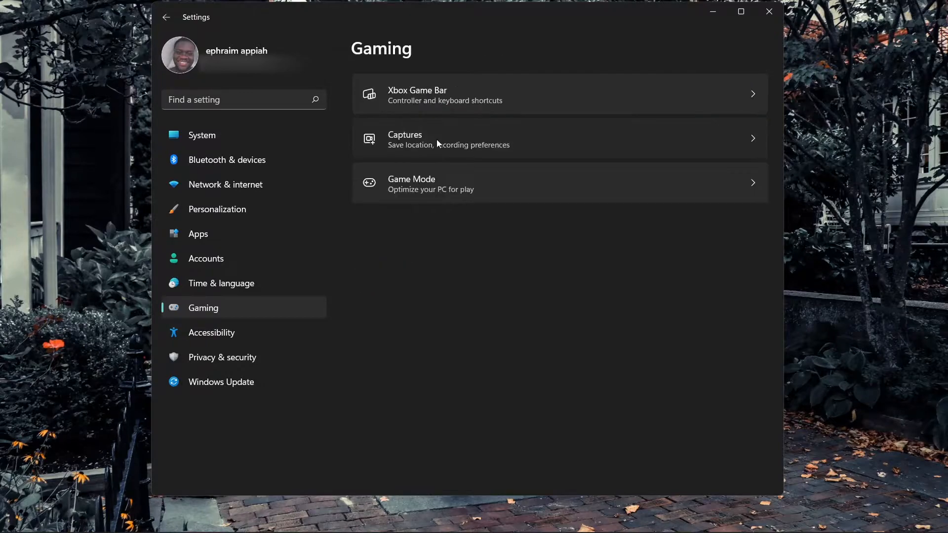
# Step: In the Captures settings for gaming, turn off capturing audio and capturing the mouse cursor when recording a game
pyautogui.click(437, 140)
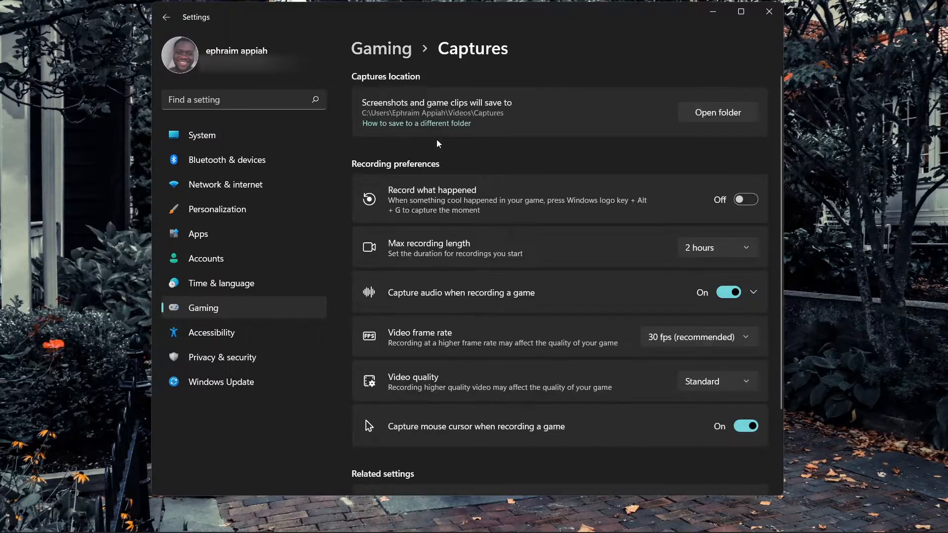
pyautogui.click(729, 292)
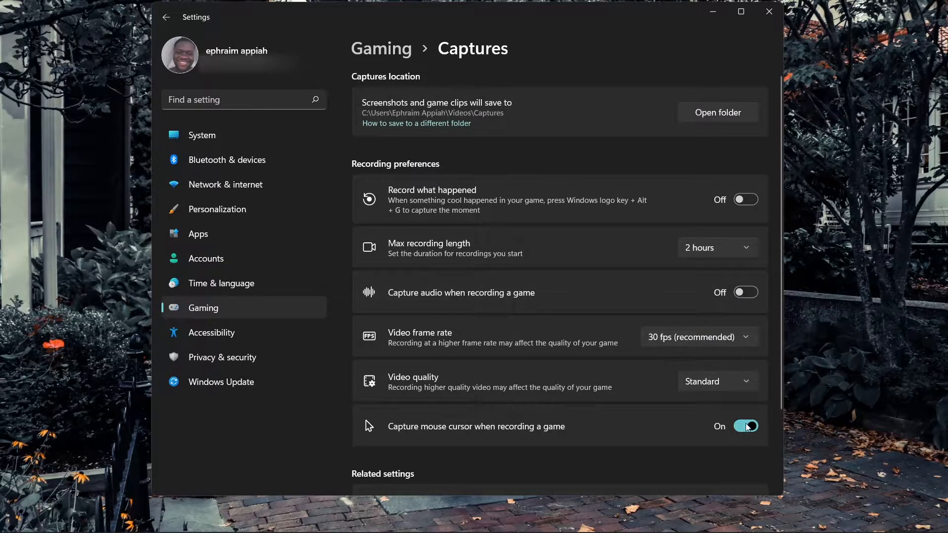
pyautogui.click(746, 426)
pyautogui.scroll(-2, 750, 427)
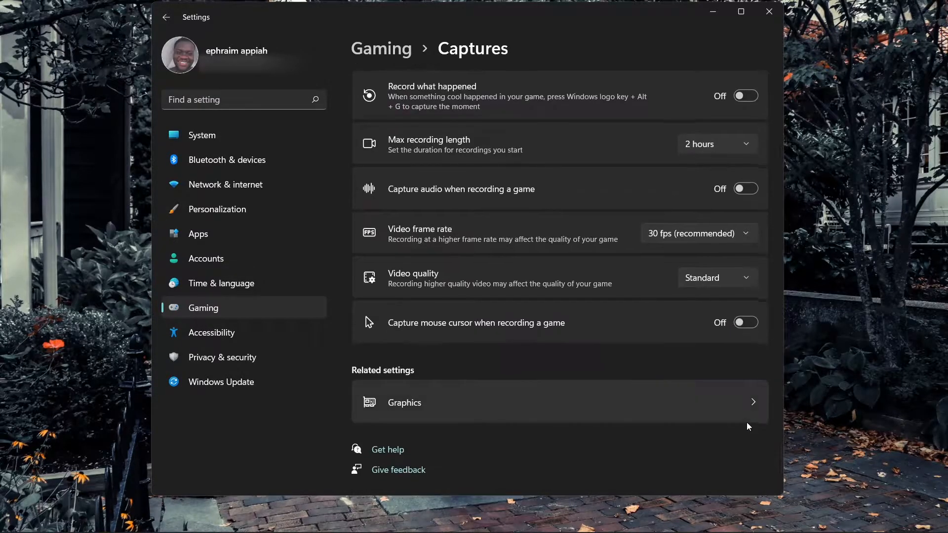
# Step: Open the Graphics page within the system's Display settings
pyautogui.click(210, 141)
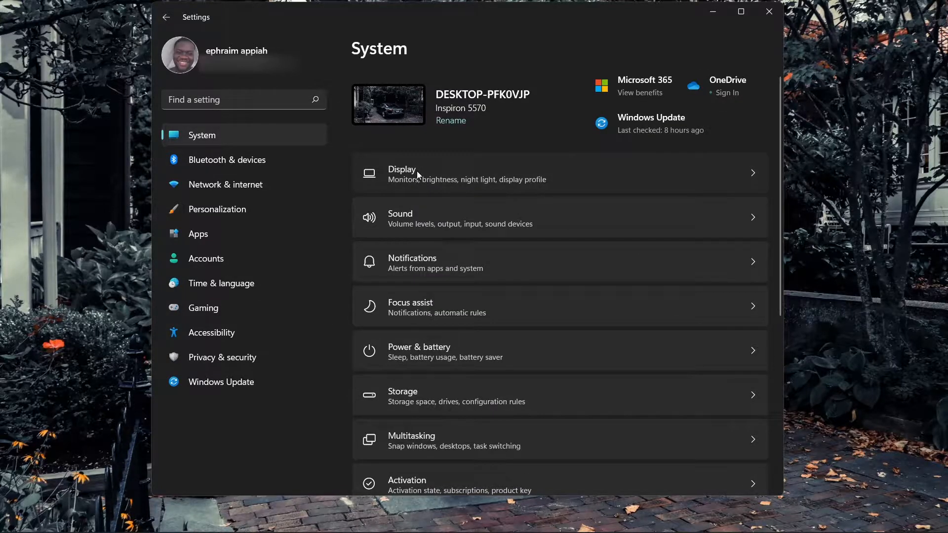
pyautogui.click(417, 171)
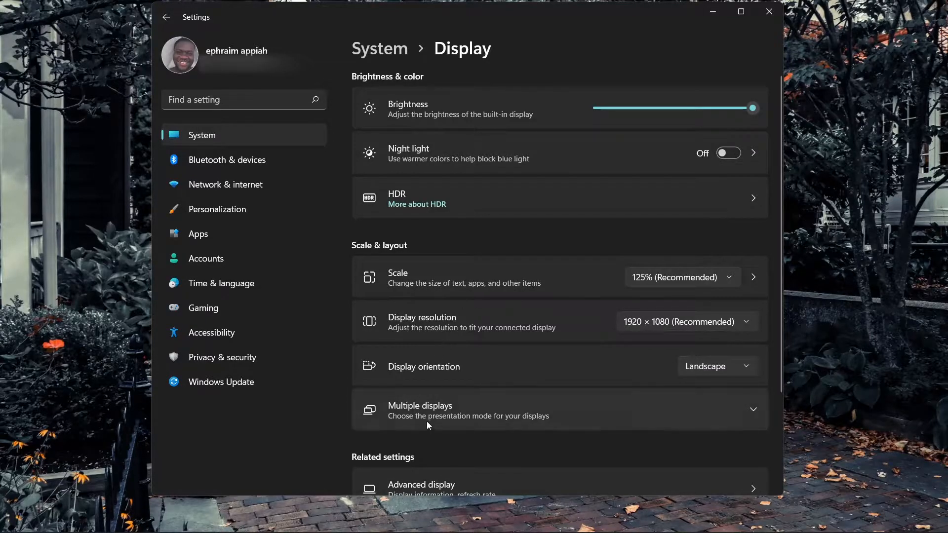
pyautogui.scroll(-2, 444, 425)
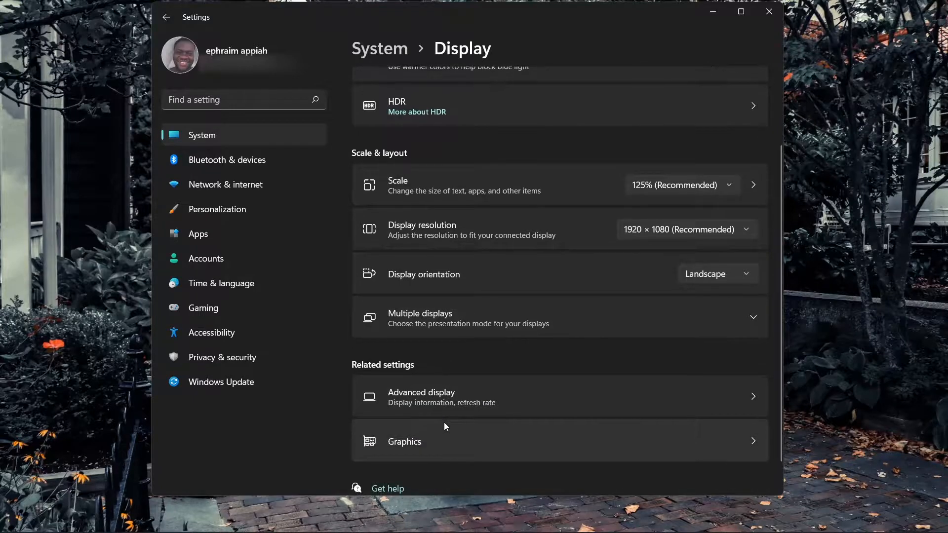
pyautogui.click(454, 446)
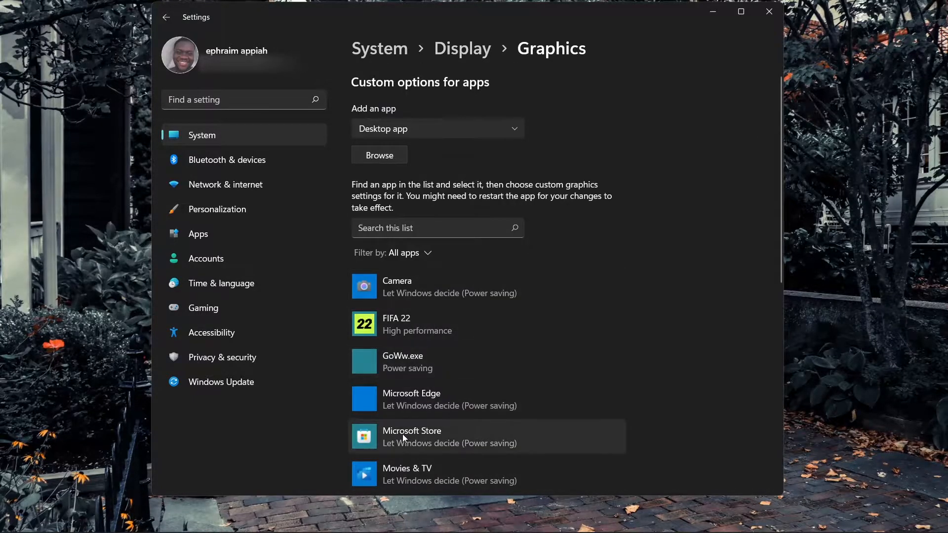
# Step: Look through the list of apps that have custom graphics options
pyautogui.scroll(-1, 403, 437)
pyautogui.scroll(-5, 403, 436)
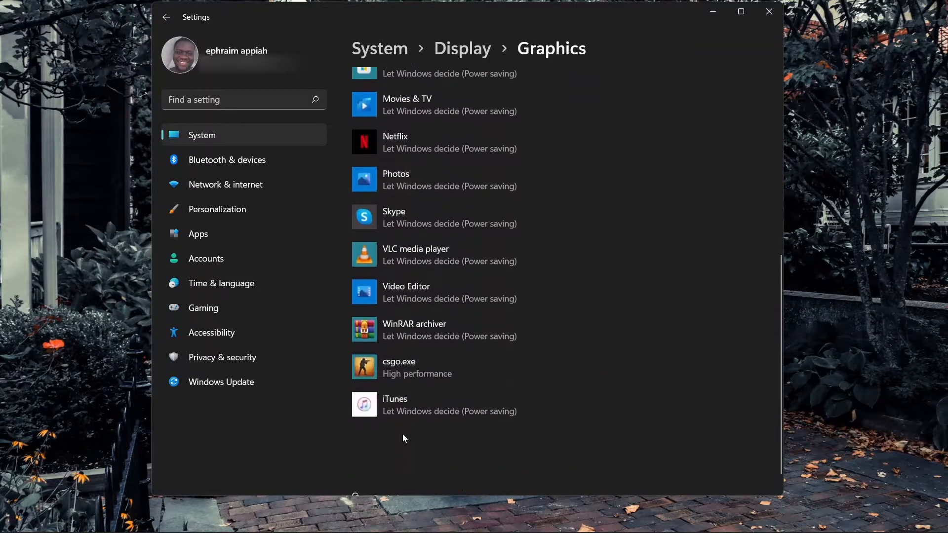
pyautogui.scroll(6, 405, 321)
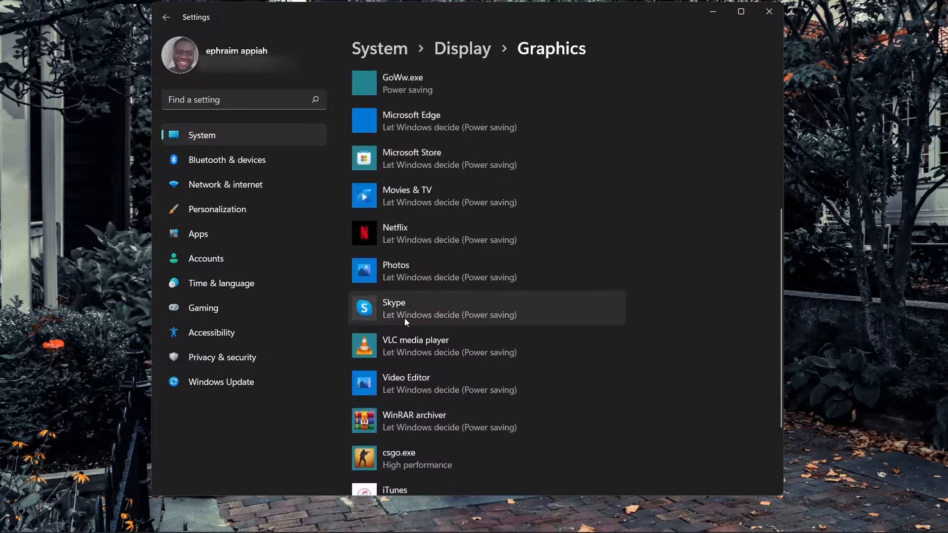
pyautogui.scroll(-2, 432, 440)
pyautogui.scroll(-3, 432, 446)
pyautogui.scroll(5, 433, 445)
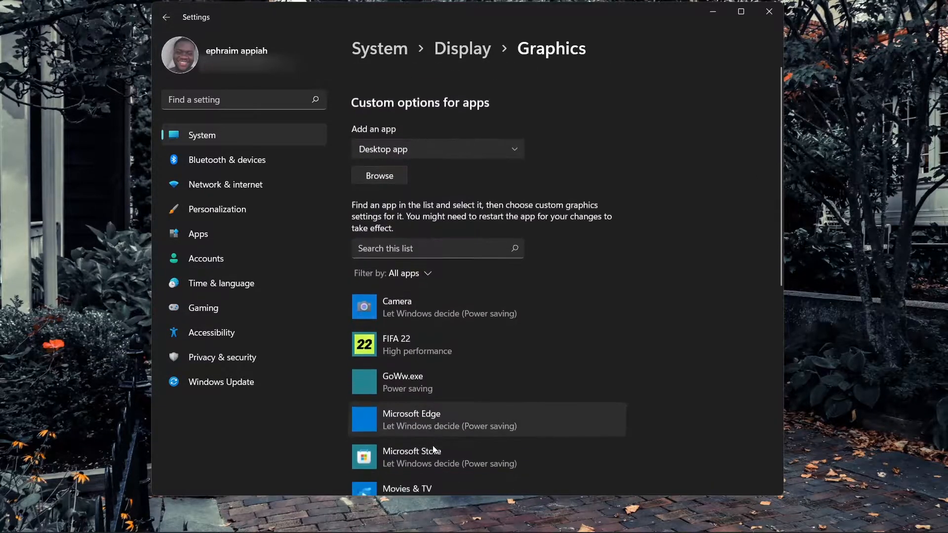
pyautogui.scroll(-2, 433, 446)
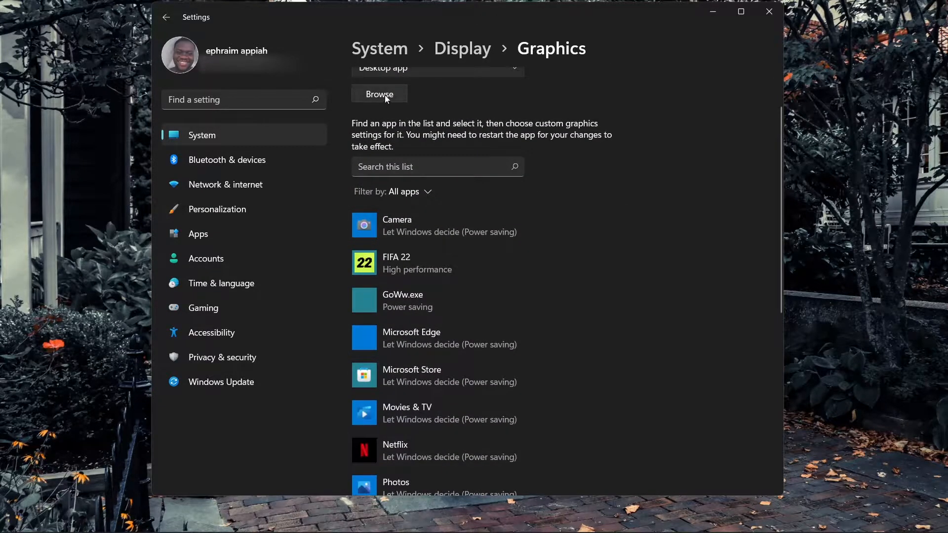
# Step: Add the desktop app GoW.exe from the God of War folder to the custom graphics options list
pyautogui.scroll(1, 386, 97)
pyautogui.click(385, 157)
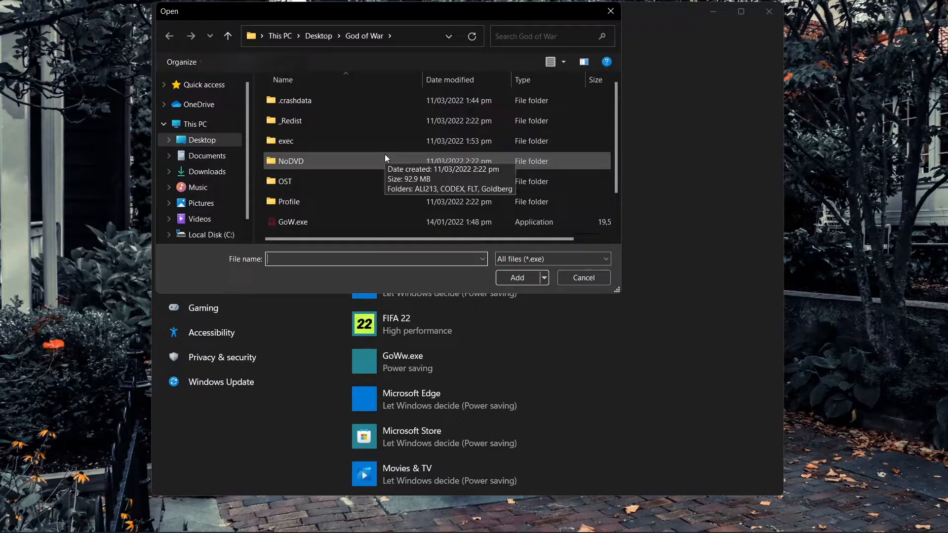
pyautogui.scroll(-1, 348, 198)
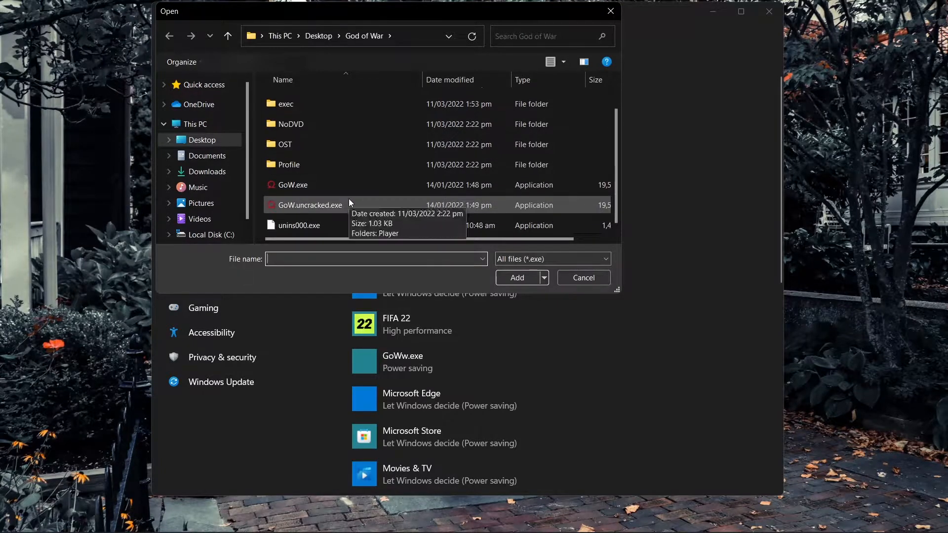
pyautogui.click(320, 185)
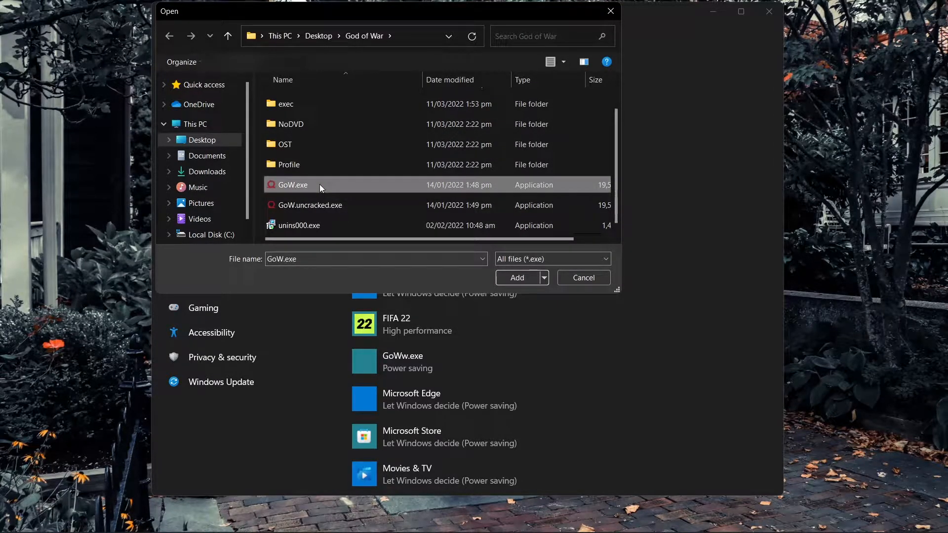
pyautogui.click(522, 283)
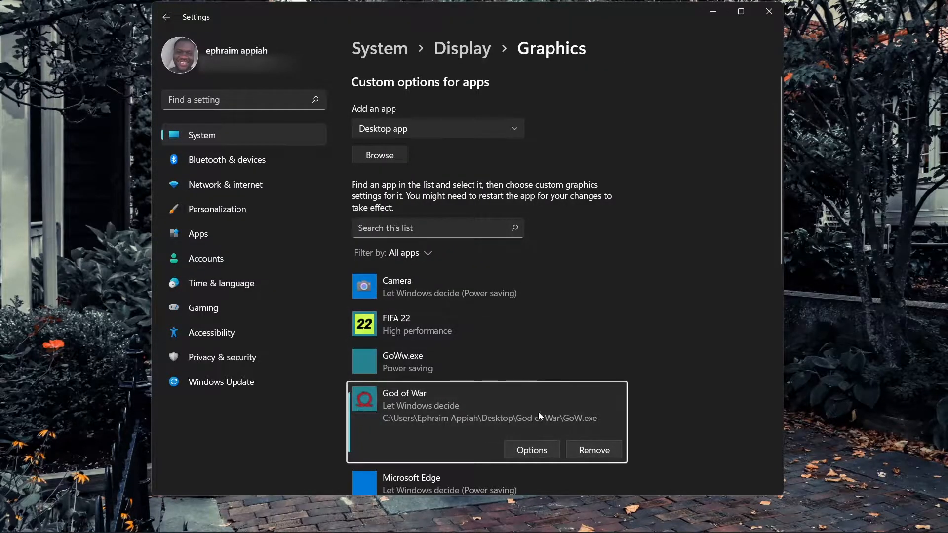
# Step: Set God of War's graphics preference to High performance, save it, and close the Settings window
pyautogui.click(522, 457)
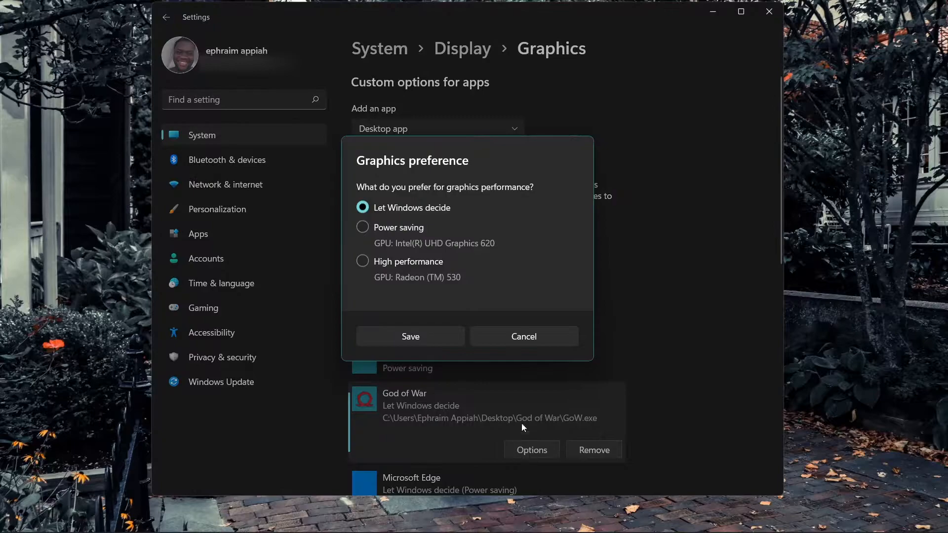
pyautogui.click(364, 262)
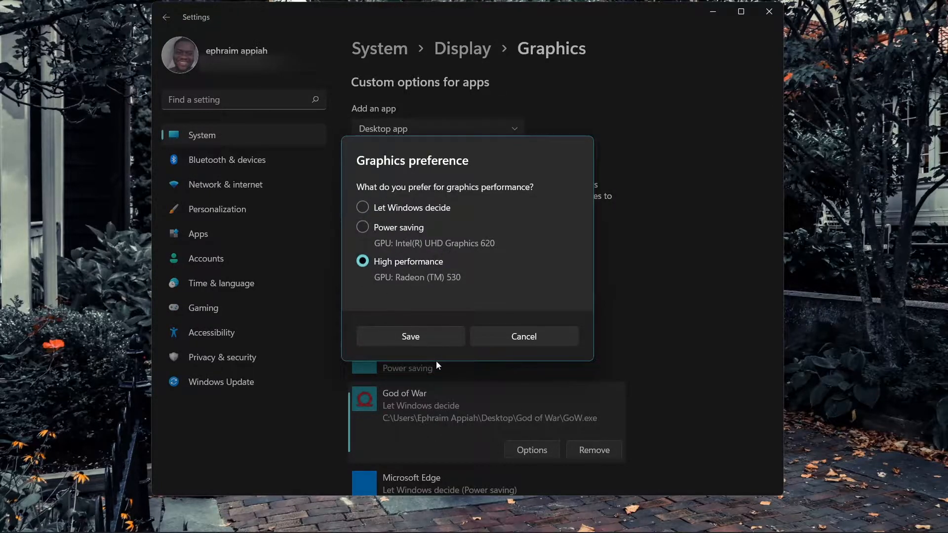
pyautogui.click(399, 342)
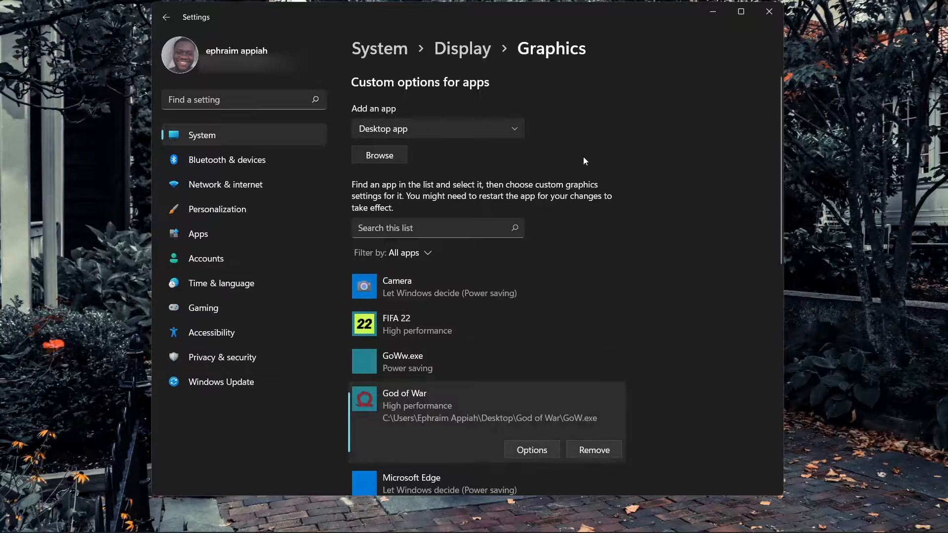
pyautogui.click(768, 12)
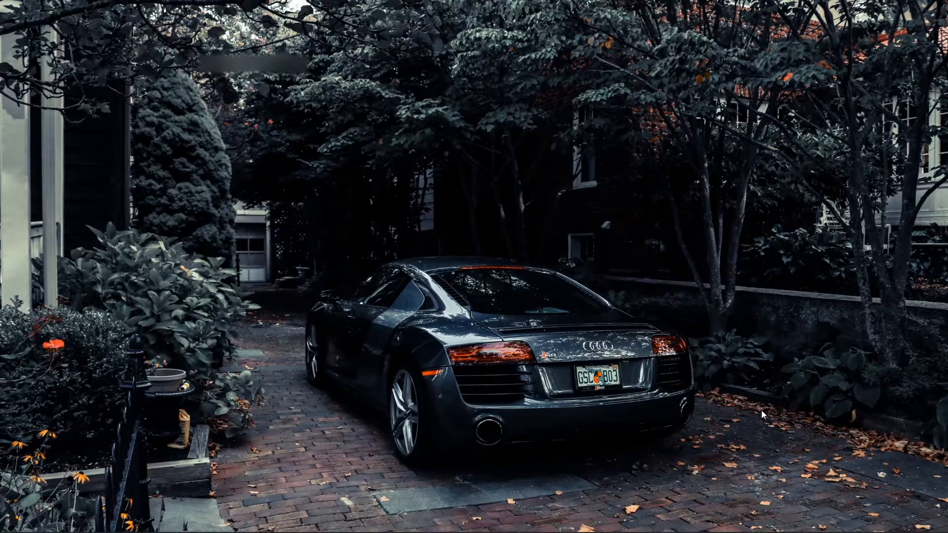
# Step: Search Windows for "control" and open Control Panel
pyautogui.moveTo(489, 529)
pyautogui.click(378, 517)
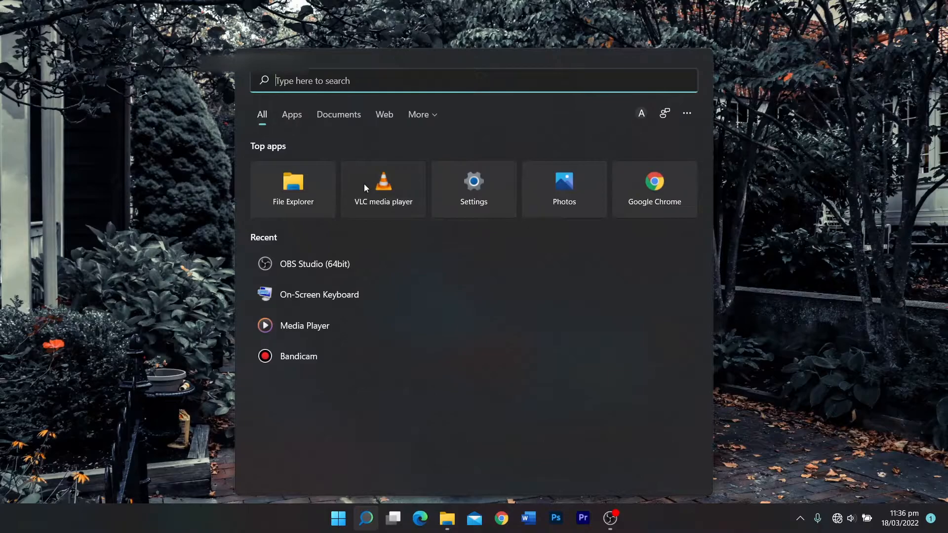
pyautogui.write('contr')
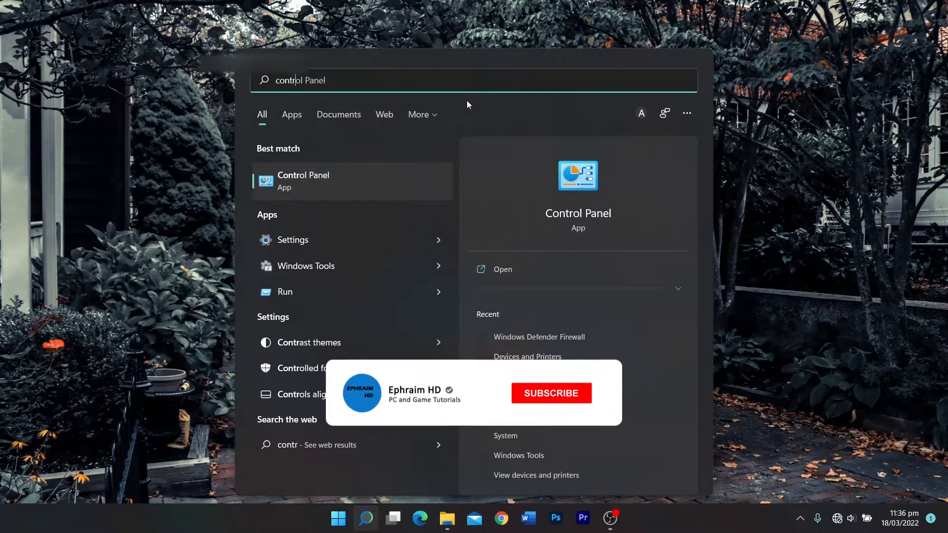
pyautogui.write('ol')
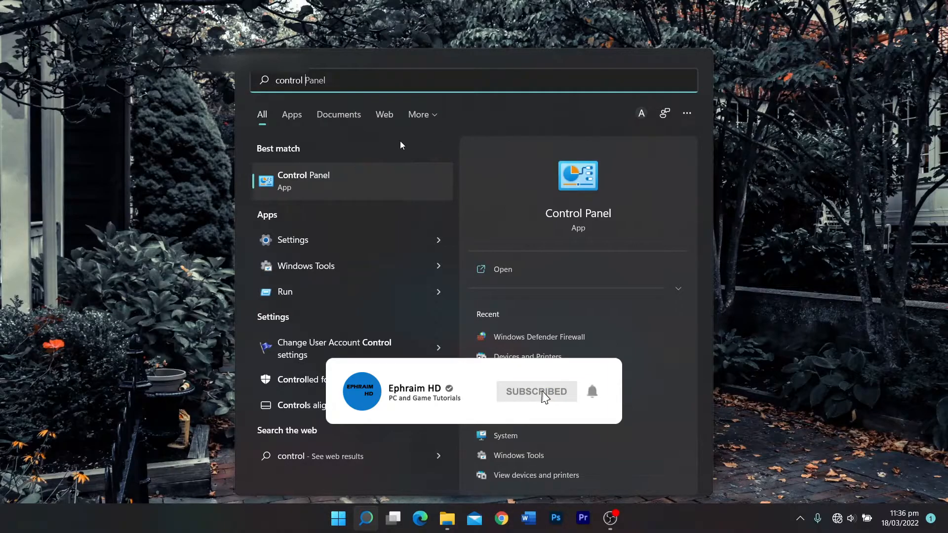
pyautogui.click(298, 194)
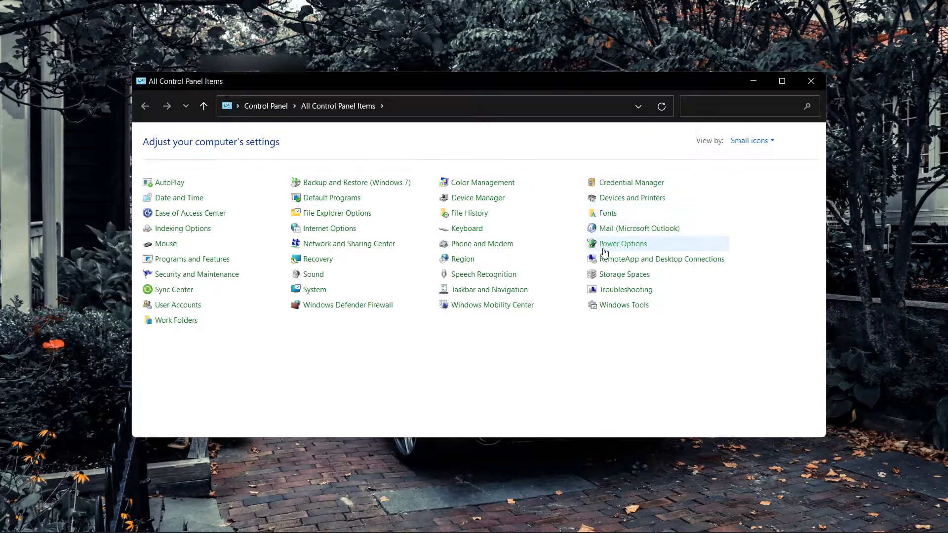
# Step: In Power Options, make High performance the active power plan instead of Balanced
pyautogui.click(604, 252)
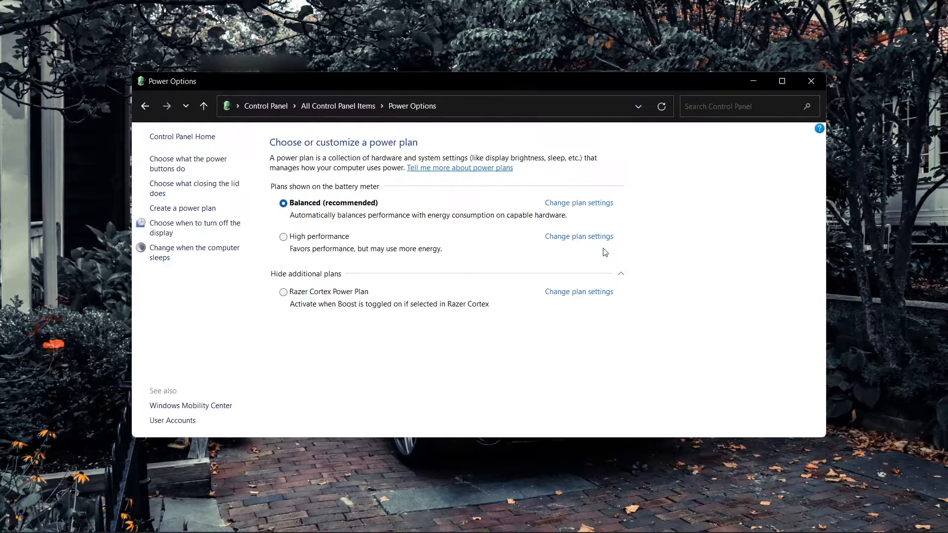
pyautogui.click(284, 237)
pyautogui.click(283, 204)
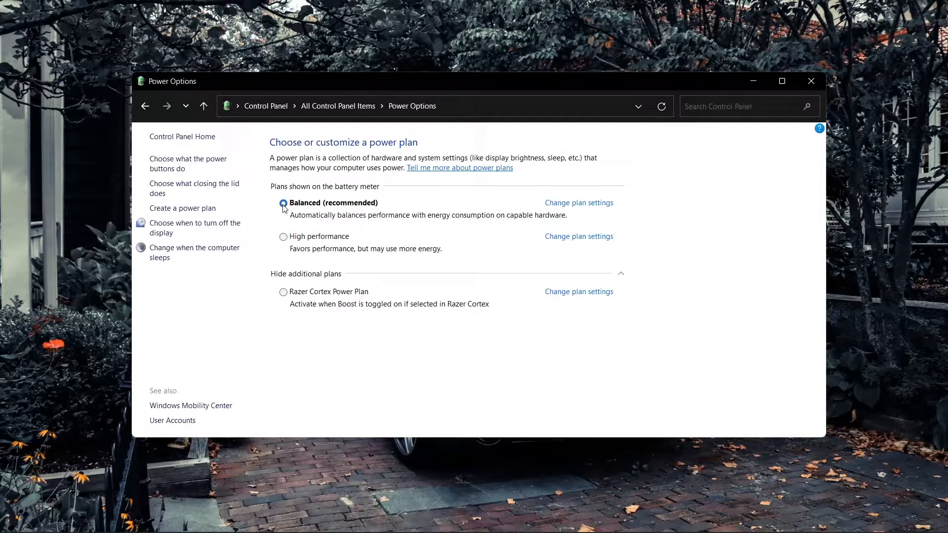
pyautogui.click(284, 239)
pyautogui.click(284, 205)
pyautogui.click(284, 237)
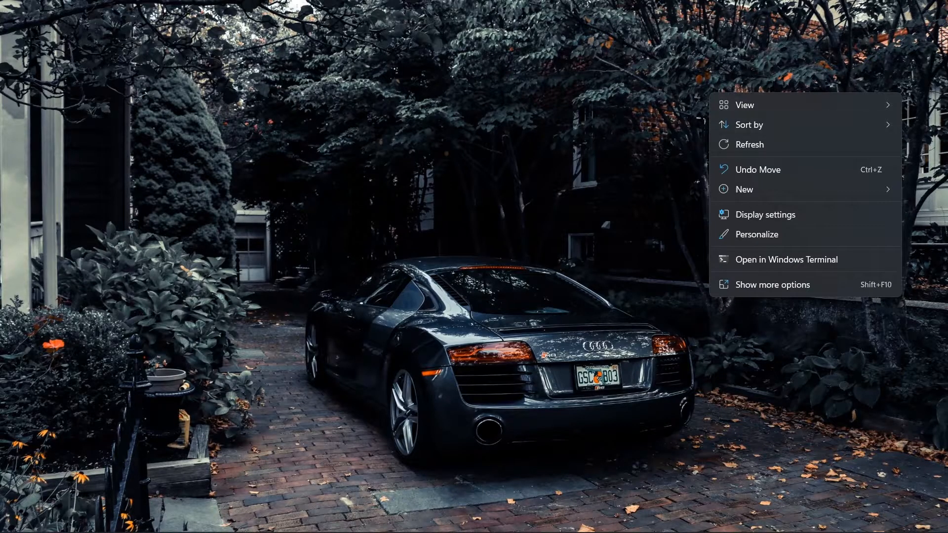
# Step: Open AMD Software and add GoW.exe from the God of War desktop folder to its games list
pyautogui.click(773, 285)
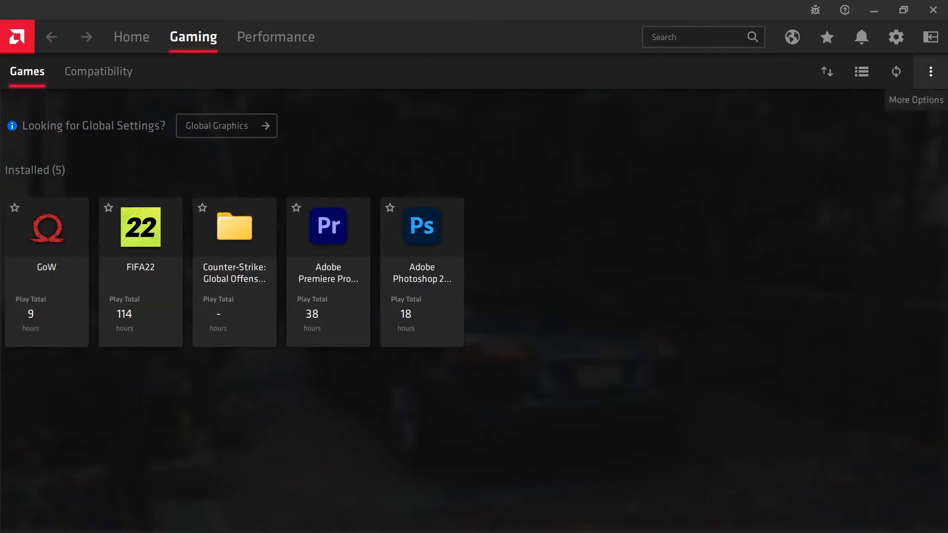
pyautogui.click(931, 71)
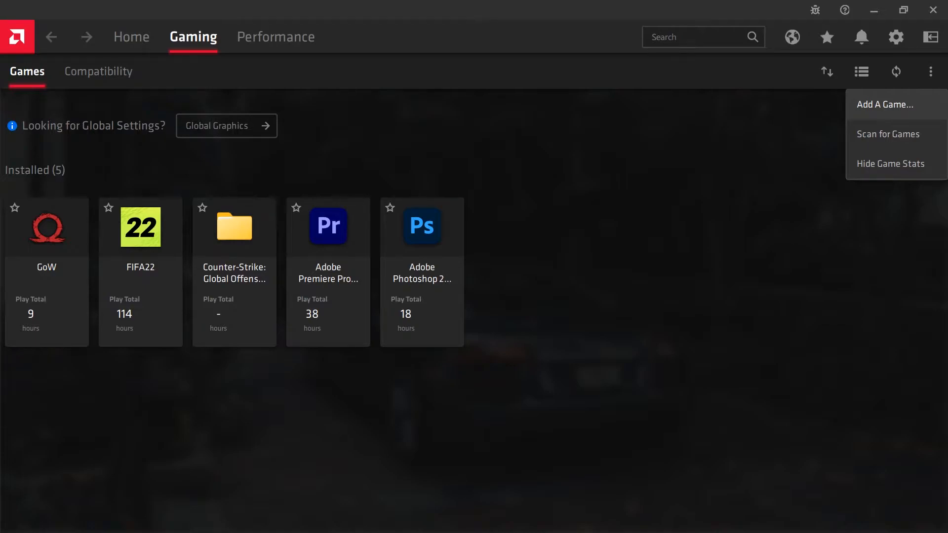
pyautogui.click(885, 104)
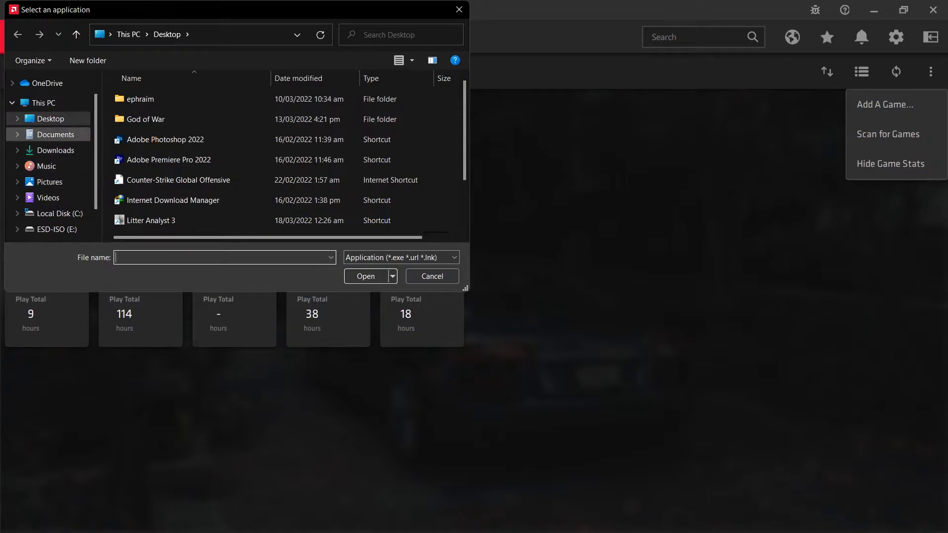
pyautogui.doubleClick(146, 119)
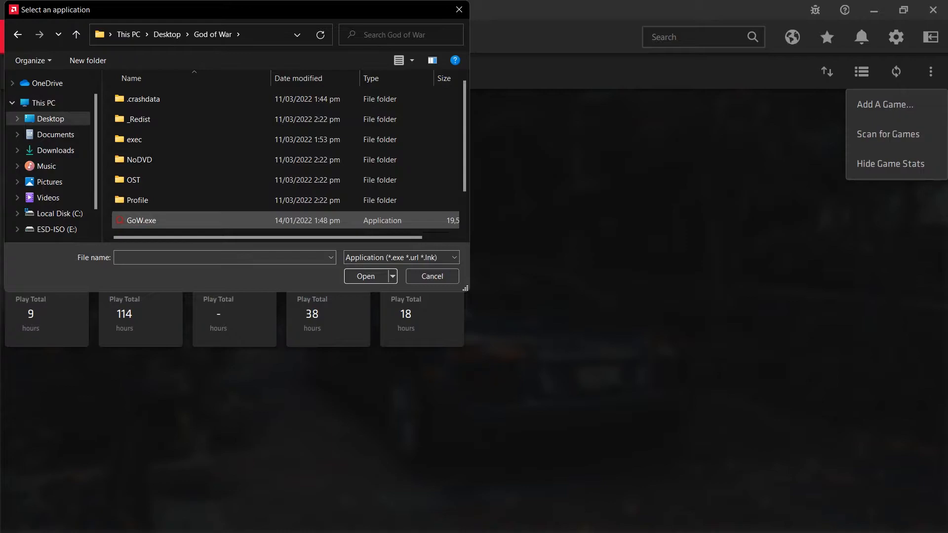
pyautogui.click(142, 221)
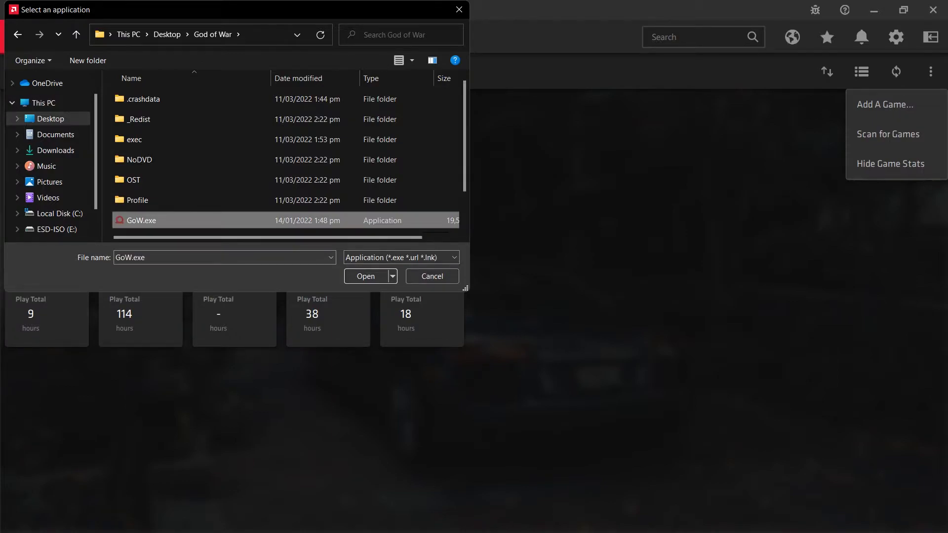
pyautogui.click(365, 276)
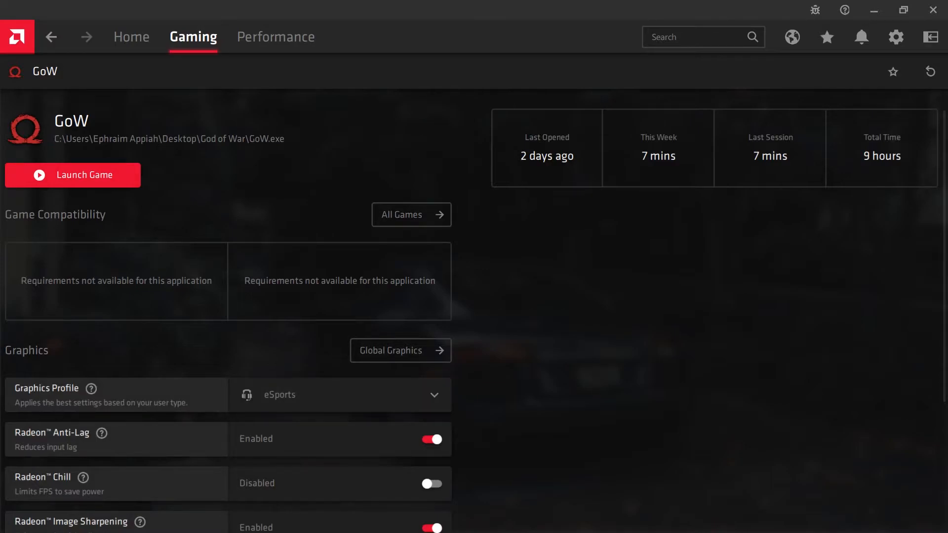
# Step: Choose the eSports graphics profile for GoW and set its advanced Texture Filtering Quality to Performance
pyautogui.click(341, 395)
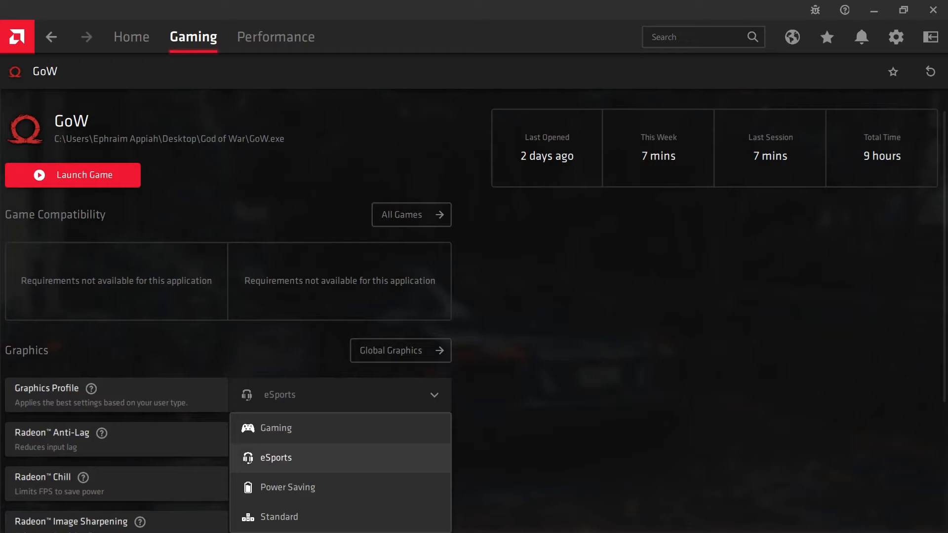
pyautogui.click(296, 454)
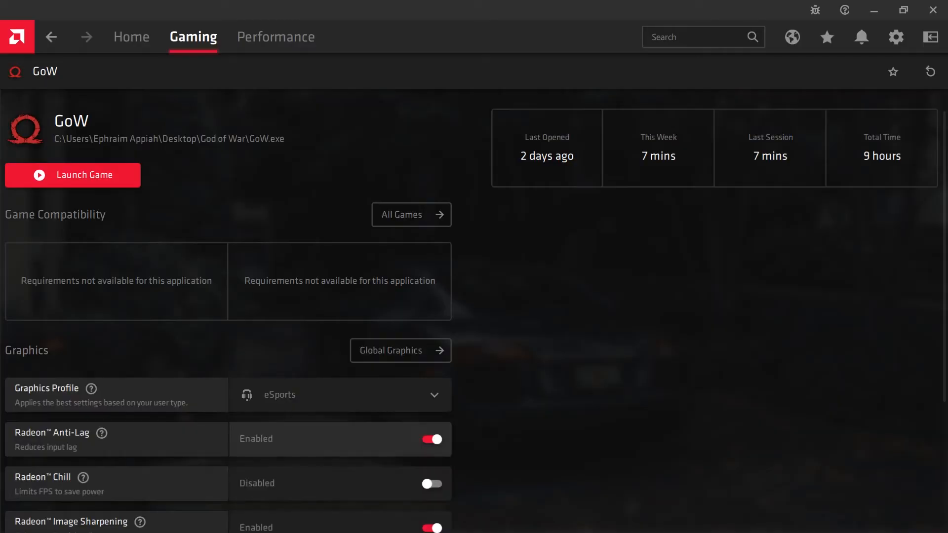
pyautogui.scroll(-3, 474, 311)
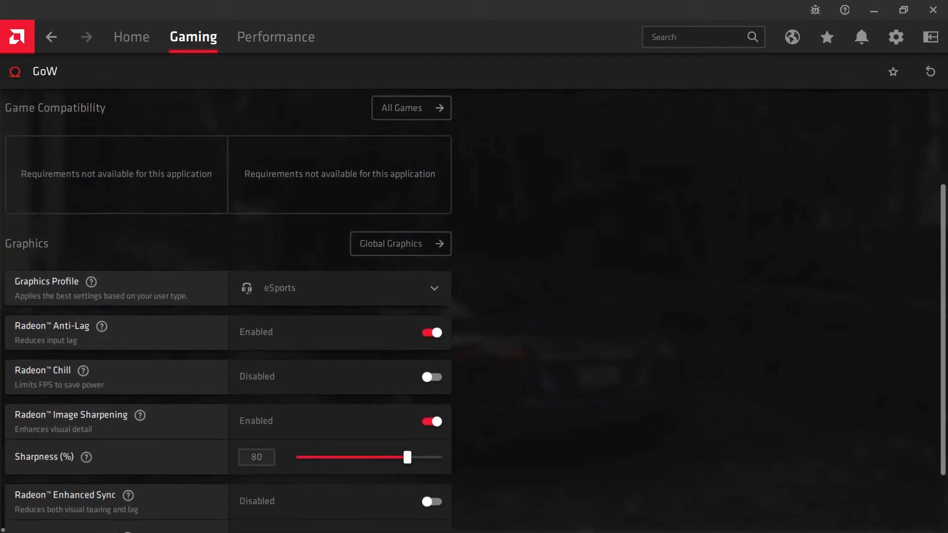
pyautogui.scroll(-2, 228, 306)
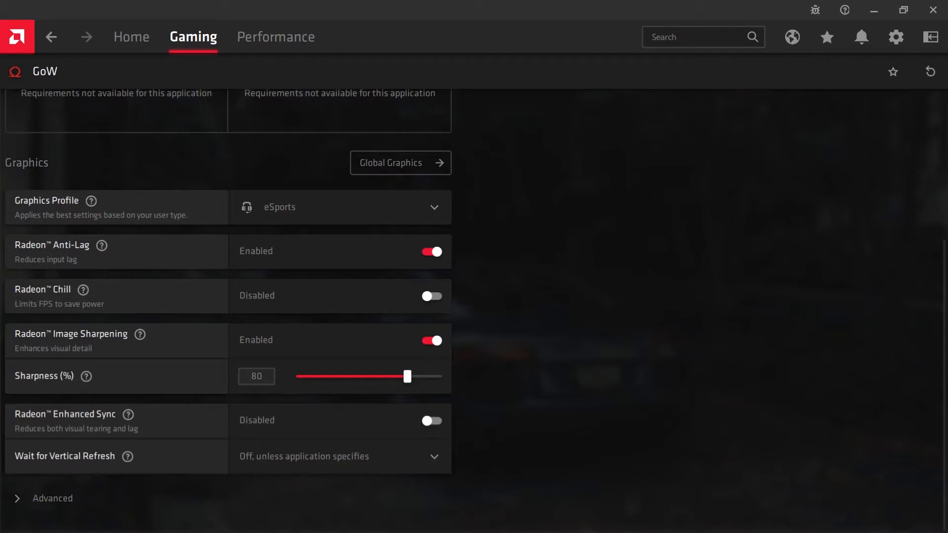
pyautogui.click(52, 499)
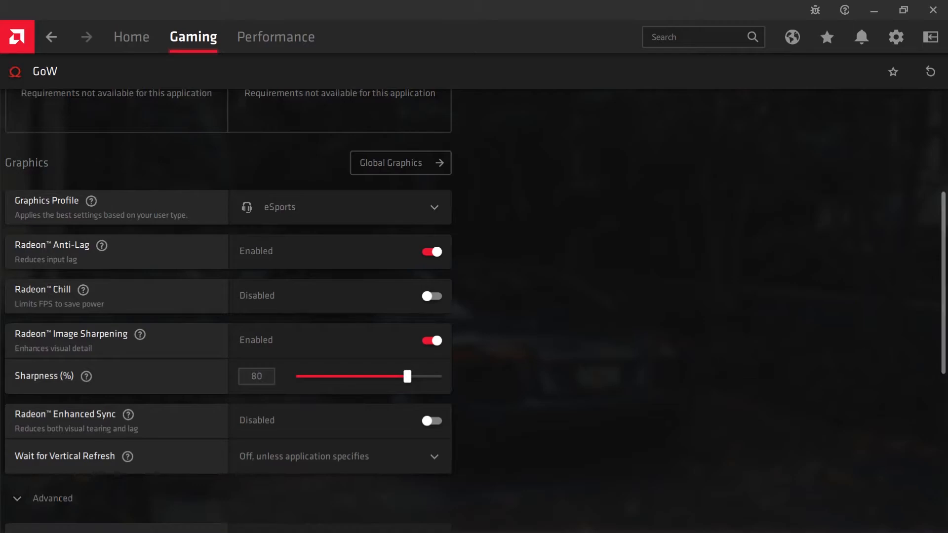
pyautogui.scroll(-6, 228, 311)
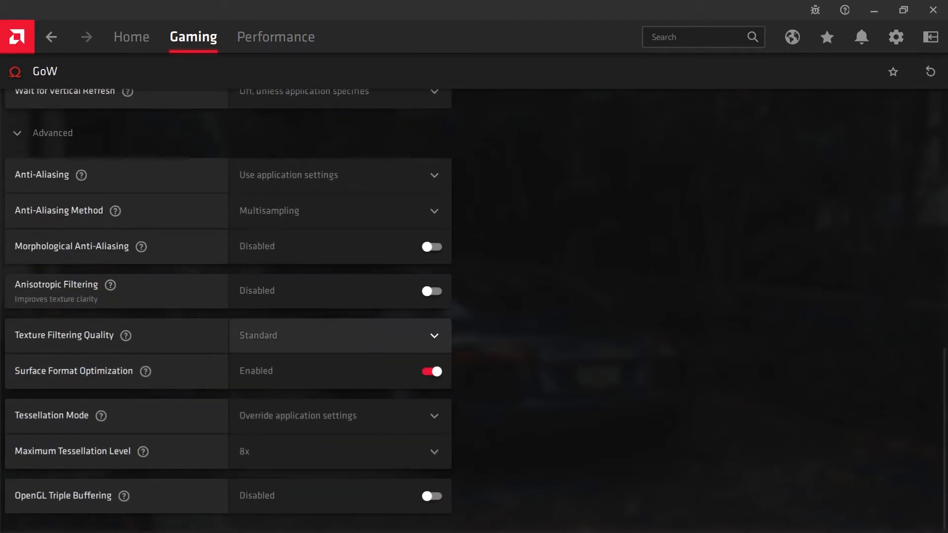
pyautogui.click(341, 336)
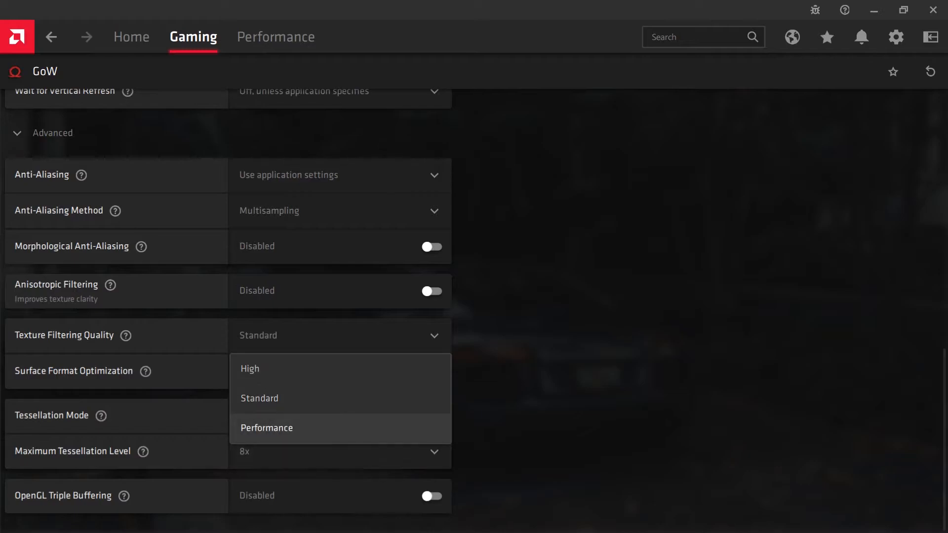
pyautogui.click(341, 428)
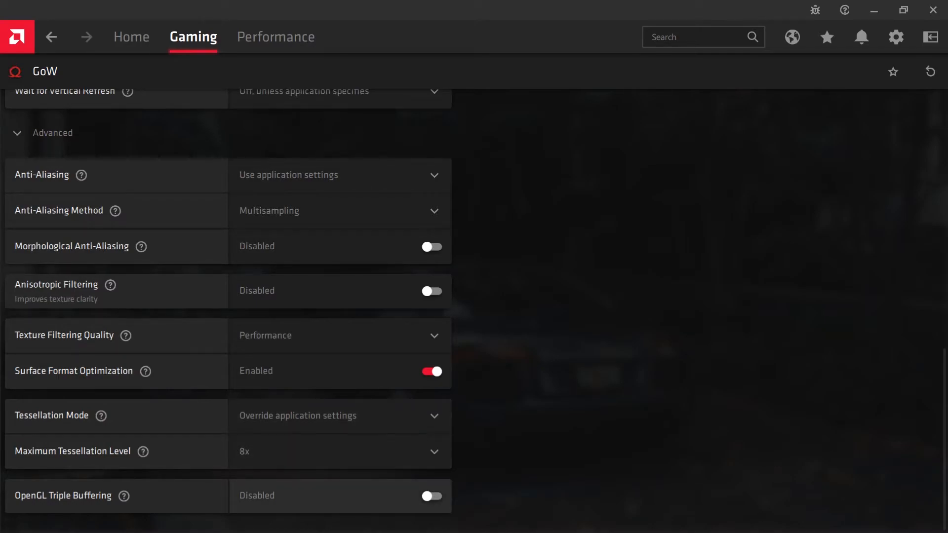
# Step: Set GoW's Tessellation Mode to Override application settings with a Maximum Tessellation Level of 8x
pyautogui.click(341, 416)
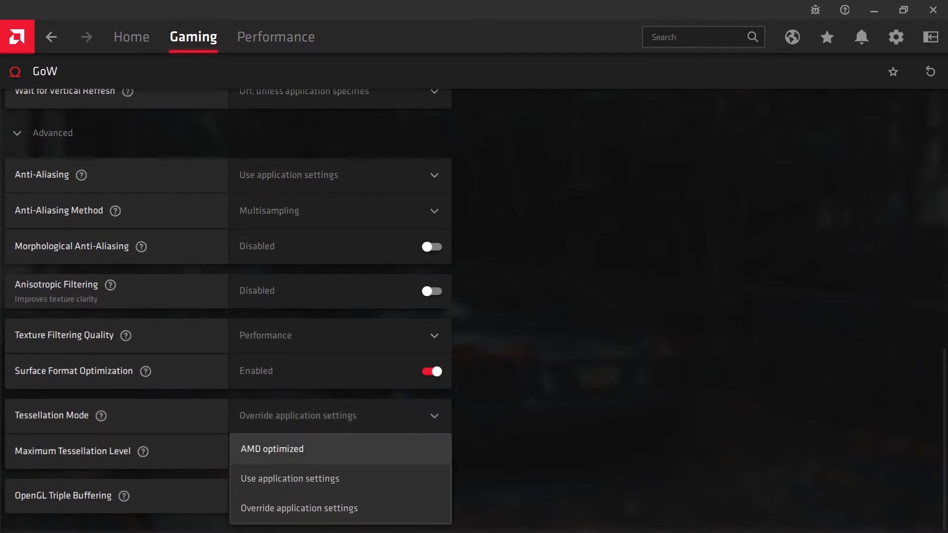
pyautogui.click(272, 449)
pyautogui.click(272, 450)
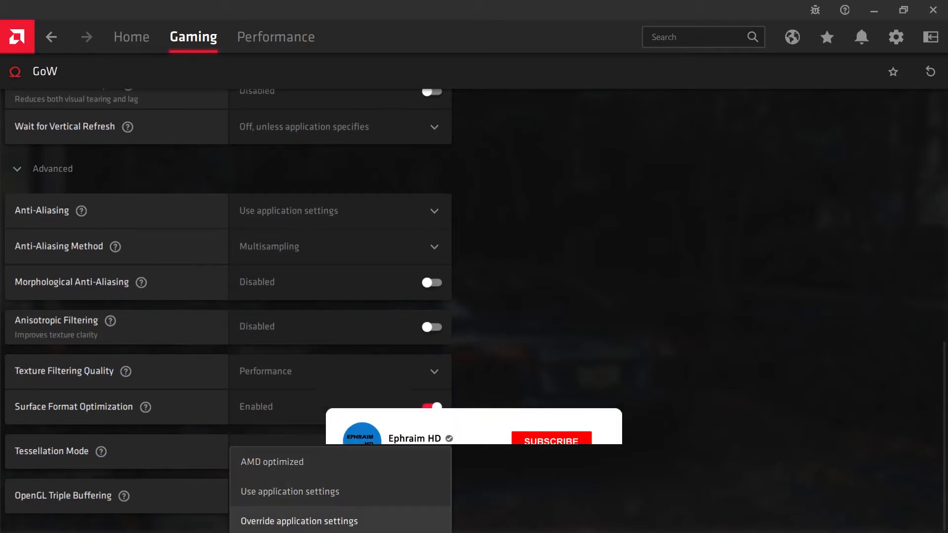
pyautogui.click(299, 521)
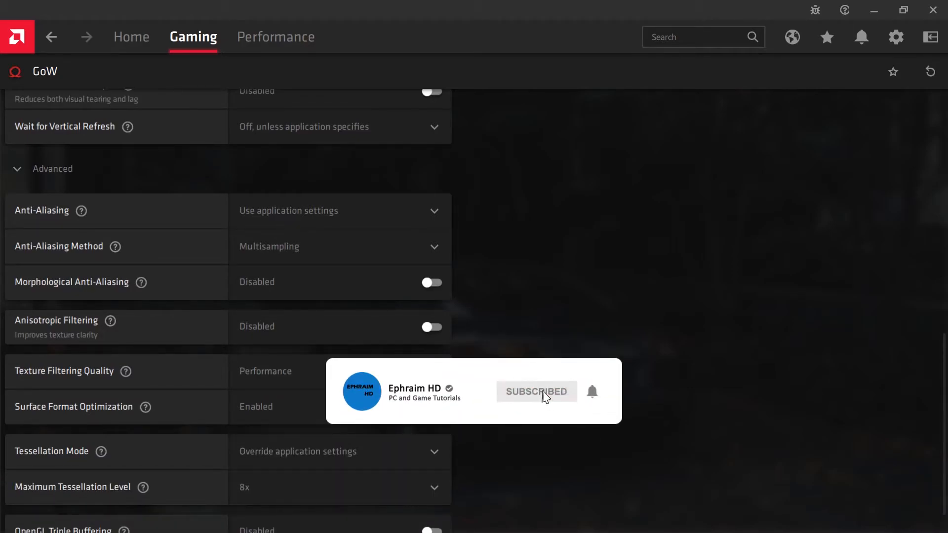
pyautogui.scroll(-1, 444, 395)
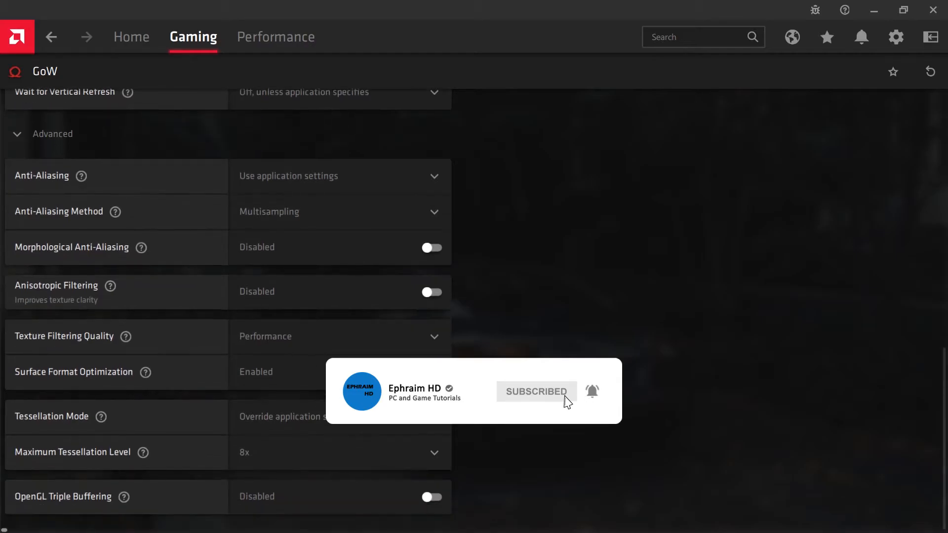
pyautogui.click(341, 450)
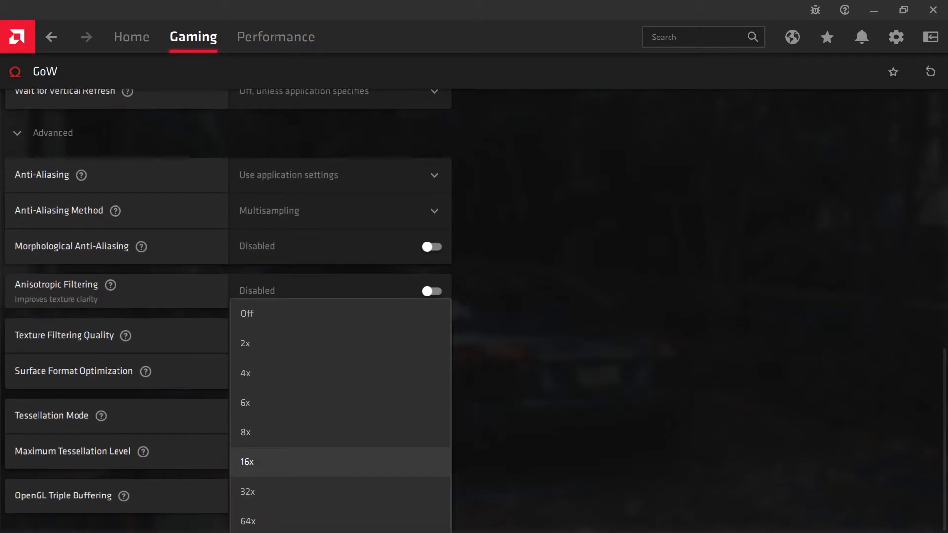
pyautogui.click(341, 438)
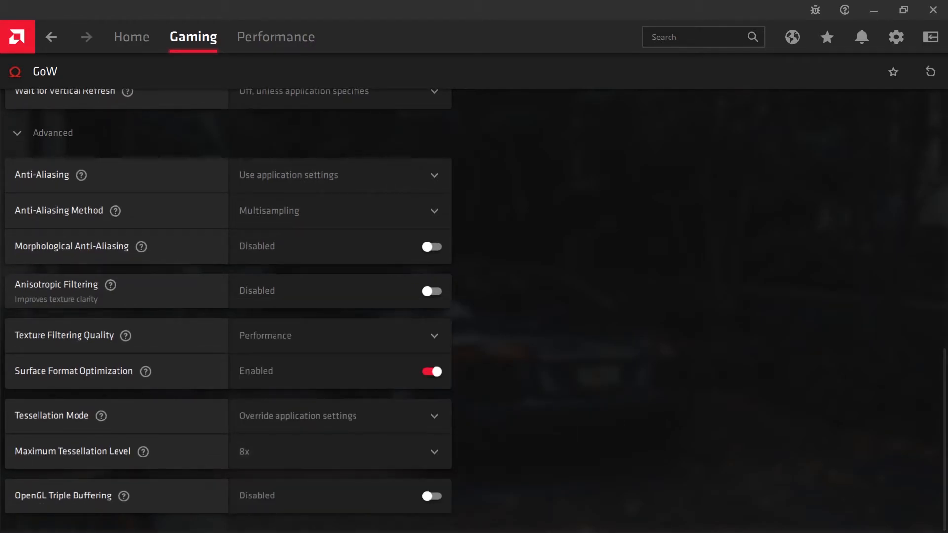
# Step: Close AMD Software and launch GoW.exe from the God of War folder
pyautogui.scroll(10, 227, 312)
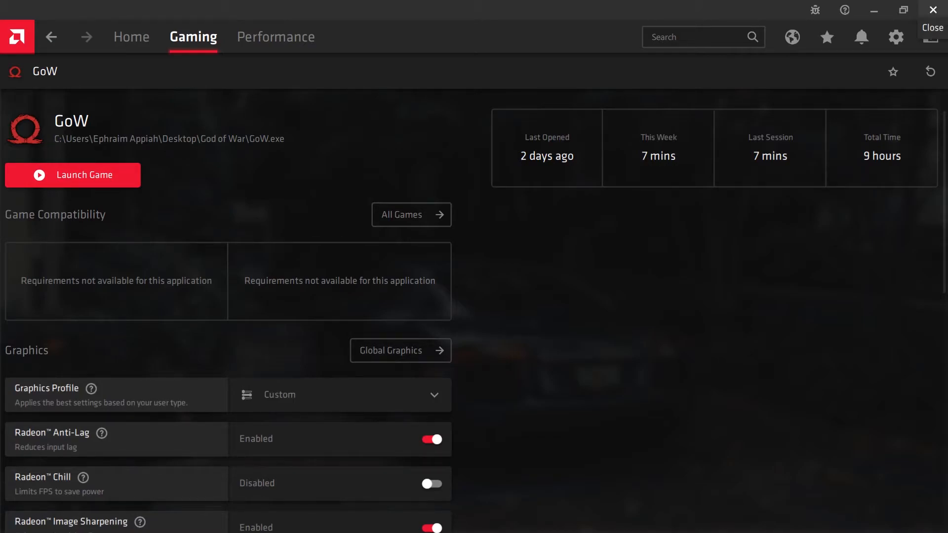
pyautogui.click(933, 10)
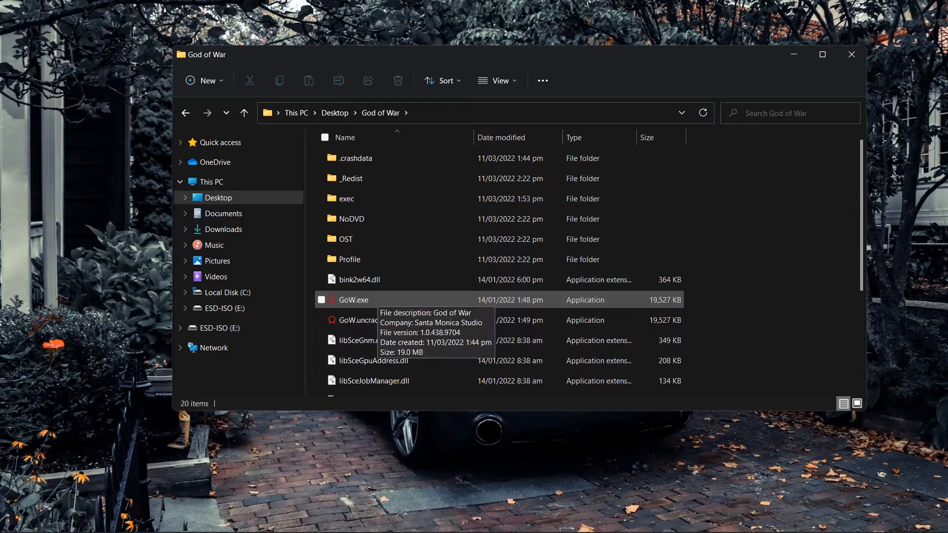
pyautogui.click(324, 301)
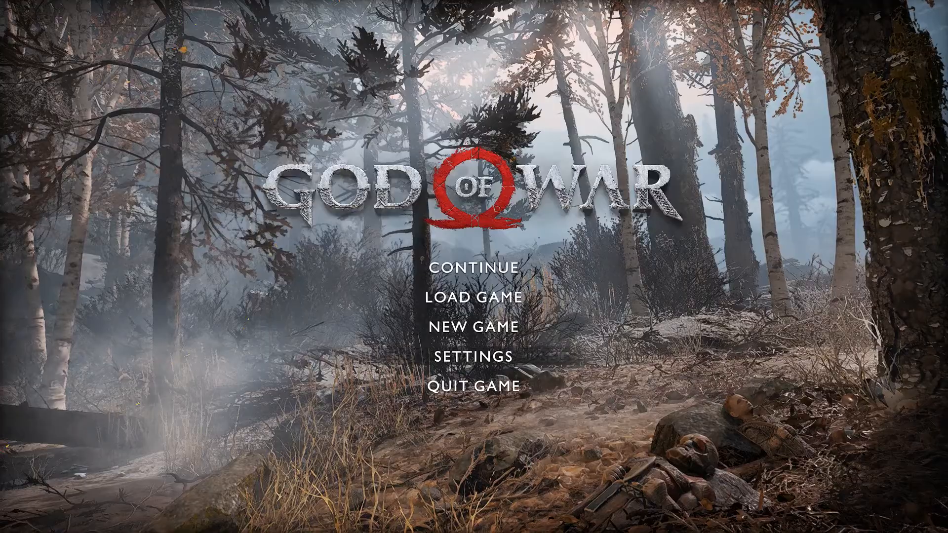
# Step: Open the Display settings of God of War from the game's main menu
pyautogui.click(473, 357)
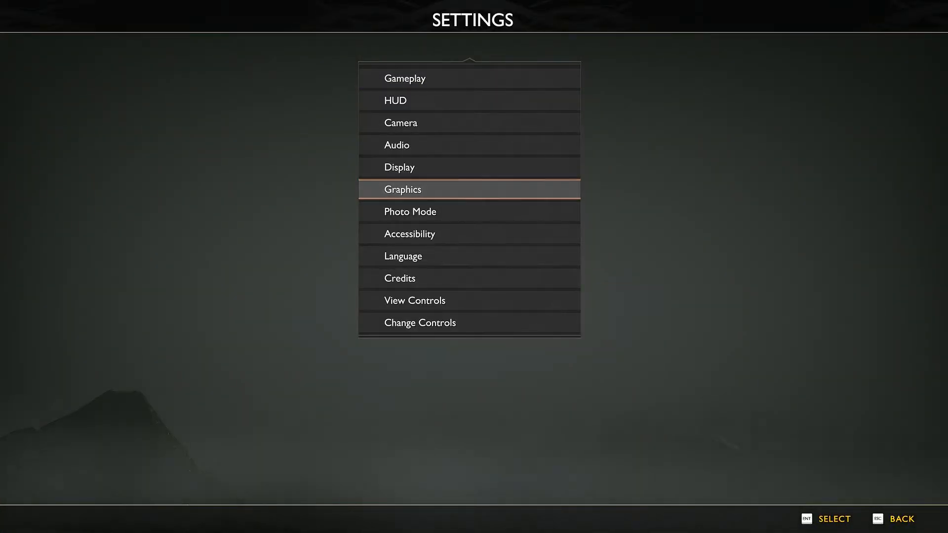
pyautogui.press('Down')
pyautogui.press('Down')
pyautogui.press('Down')
pyautogui.press('Down')
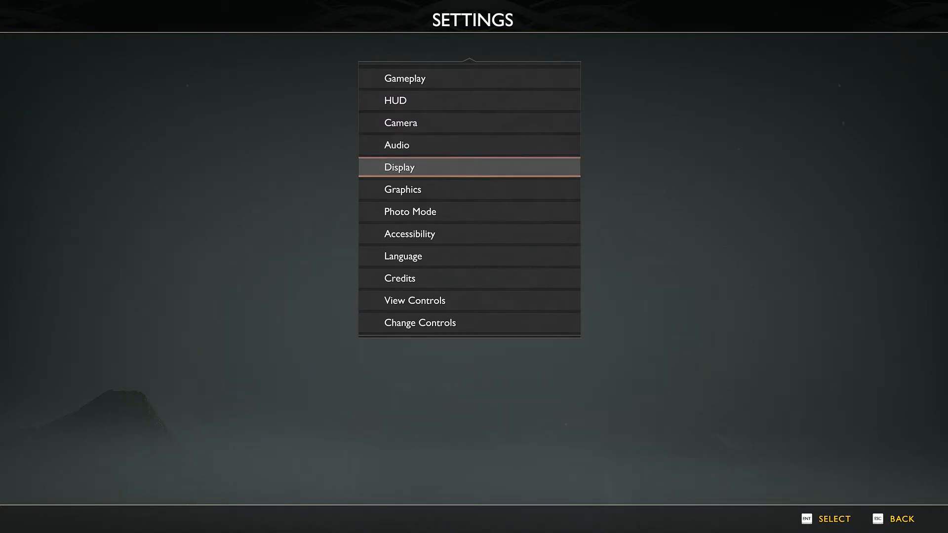
pyautogui.press('Return')
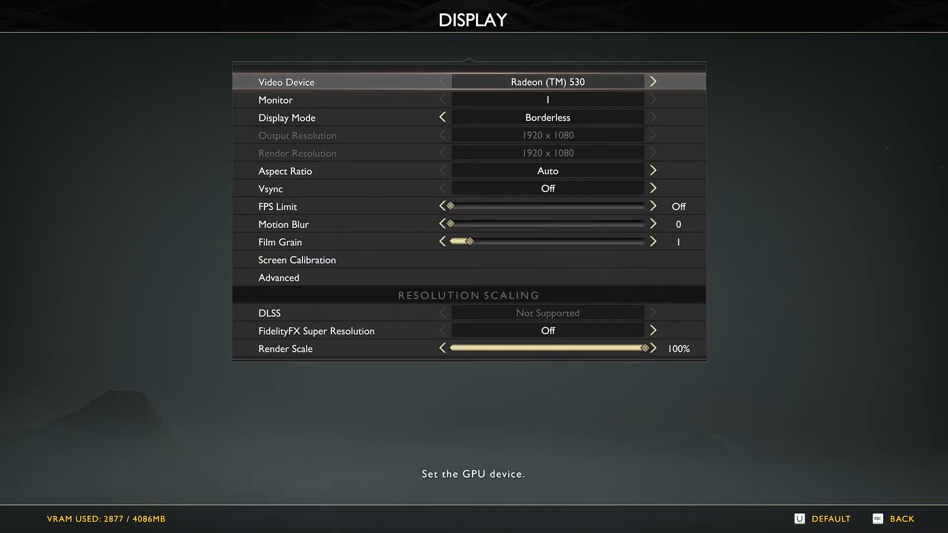
# Step: Switch the Video Device to Intel(R) UHD Graphics 620 and back to Radeon (TM) 530
pyautogui.press('Right')
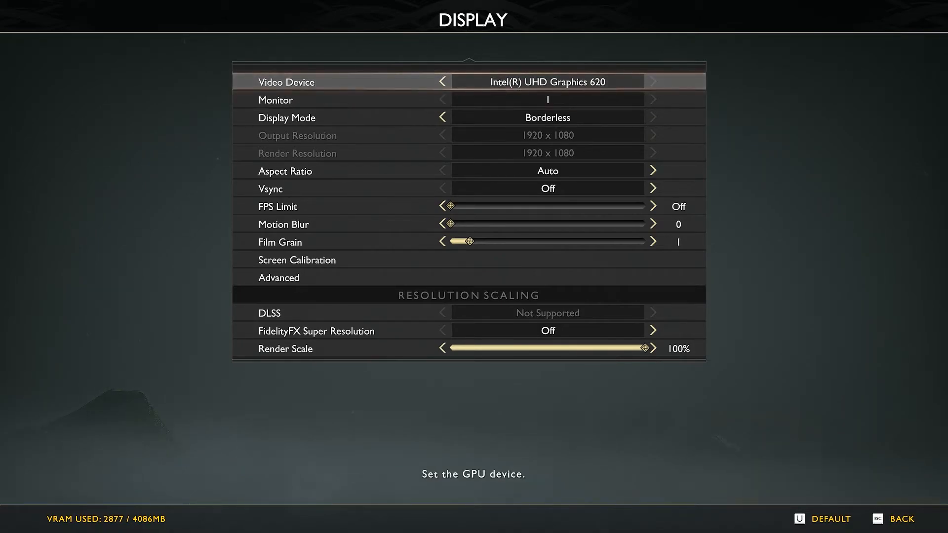
pyautogui.press('Left')
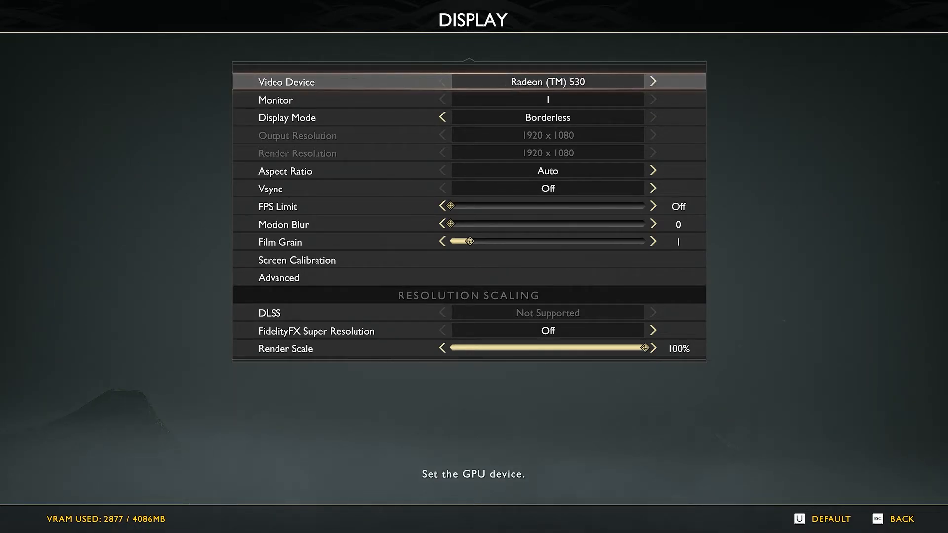
pyautogui.press('Down')
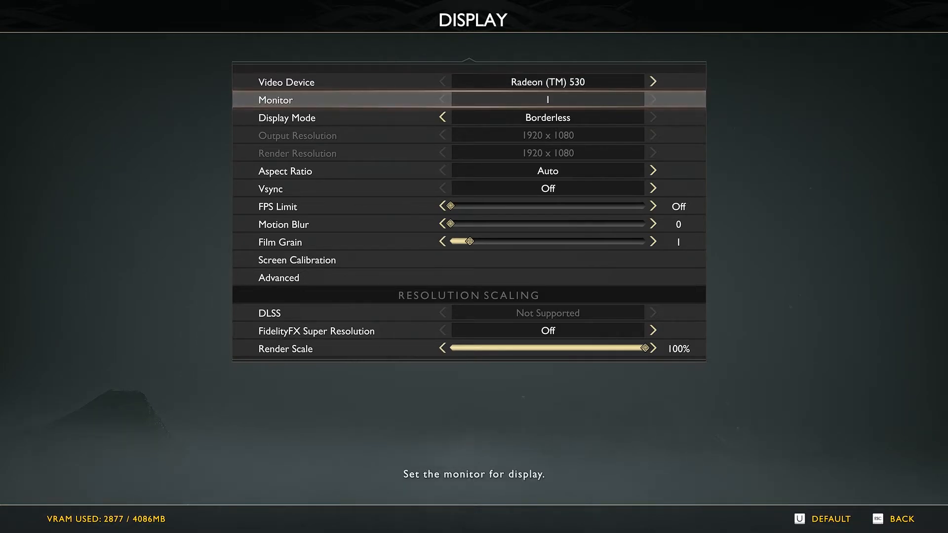
pyautogui.press('Down')
pyautogui.press('Up')
pyautogui.press('Down')
pyautogui.press('Up')
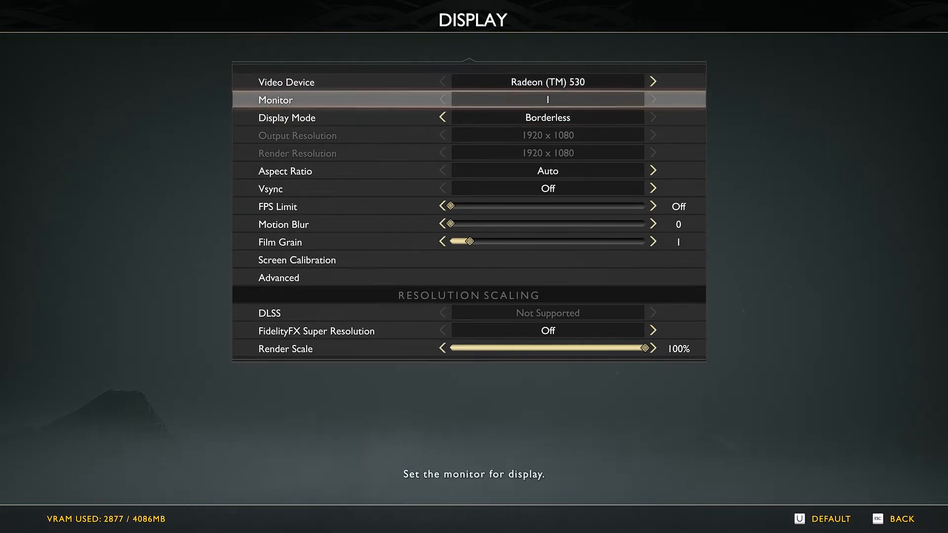
# Step: Switch the game's Display Mode to Windowed and back to Borderless
pyautogui.press('Down')
pyautogui.press('Left')
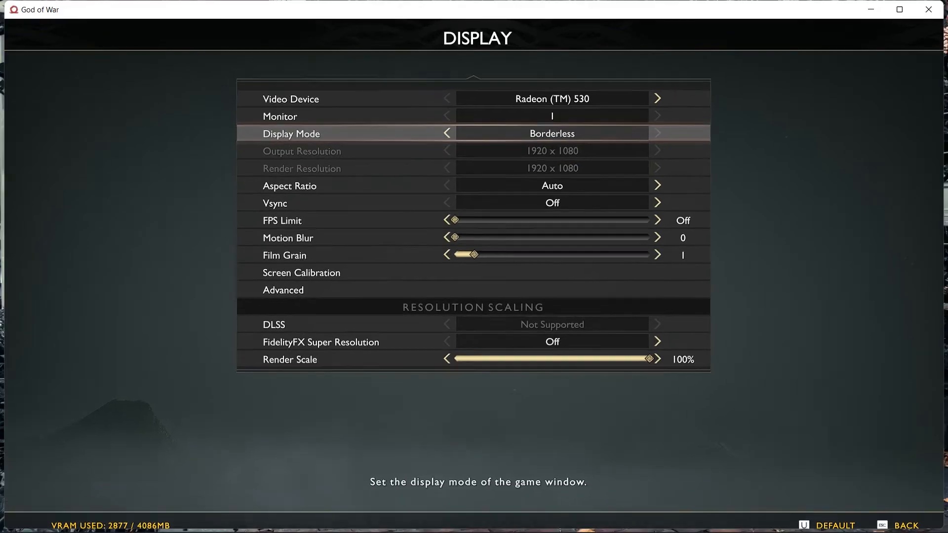
pyautogui.press('Up')
pyautogui.press('Down')
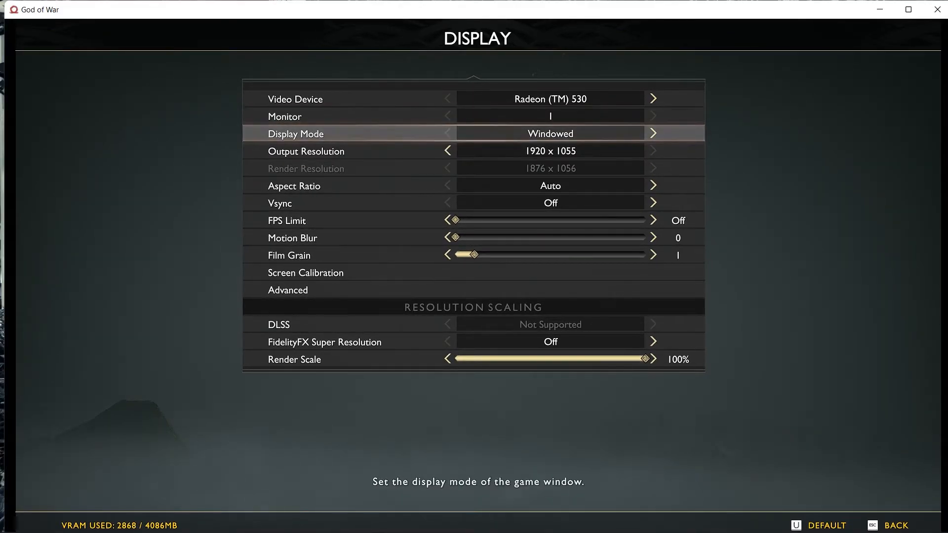
pyautogui.press('Right')
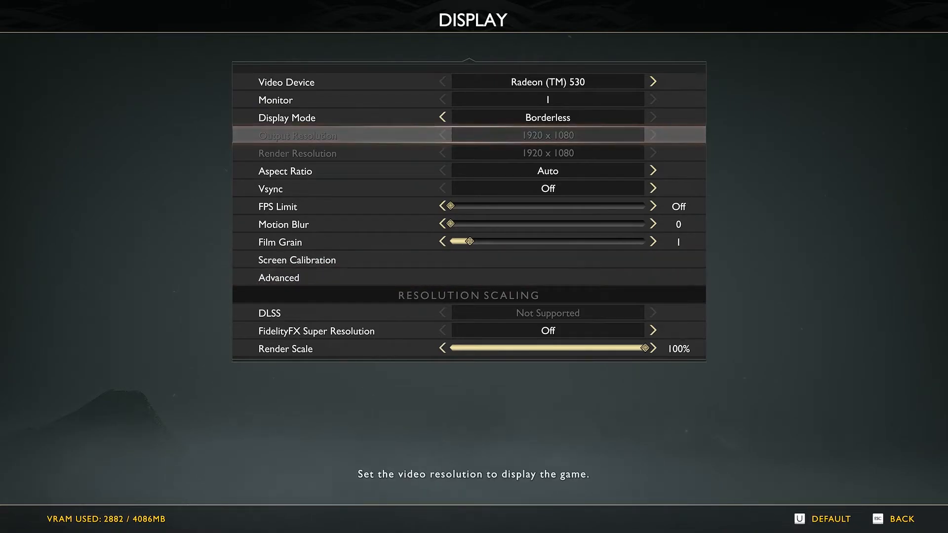
# Step: Review the Output Resolution, Render Resolution and Aspect Ratio entries of the Display settings
pyautogui.press('Down')
pyautogui.press('Up')
pyautogui.press('Down')
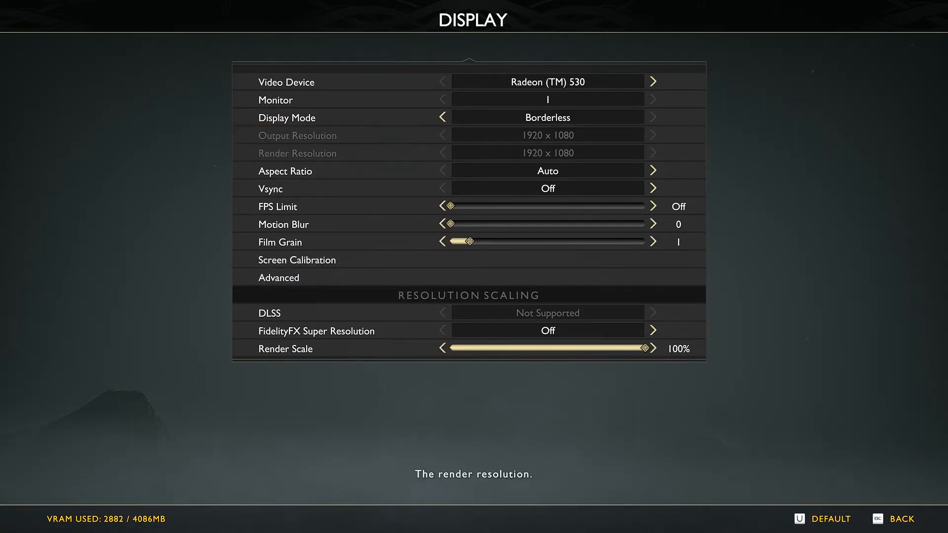
pyautogui.press('Up')
pyautogui.press('Down')
pyautogui.press('Down')
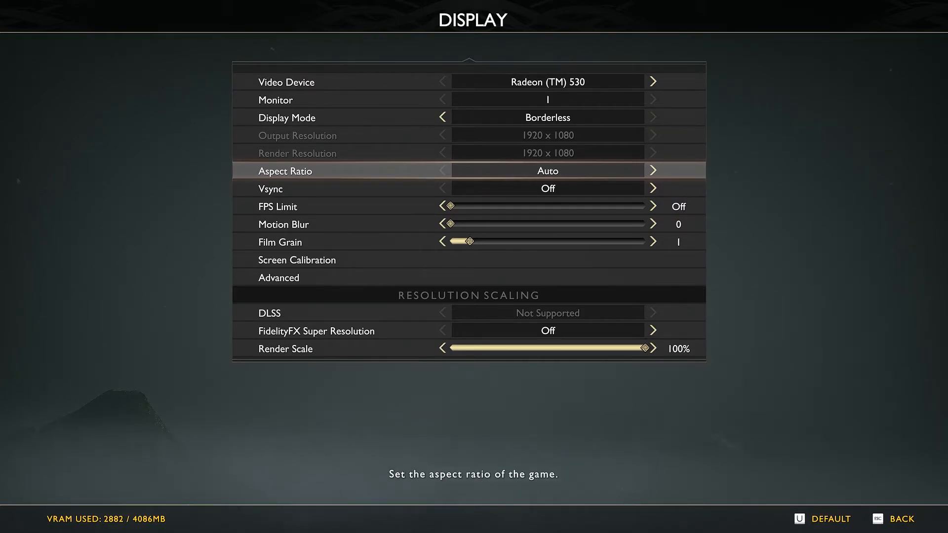
pyautogui.press('Up')
pyautogui.press('Down')
pyautogui.press('Down')
pyautogui.press('Up')
pyautogui.press('Up')
pyautogui.press('Down')
# Step: Go over the Vsync, FPS Limit and Motion Blur entries of the Display settings
pyautogui.press('Down')
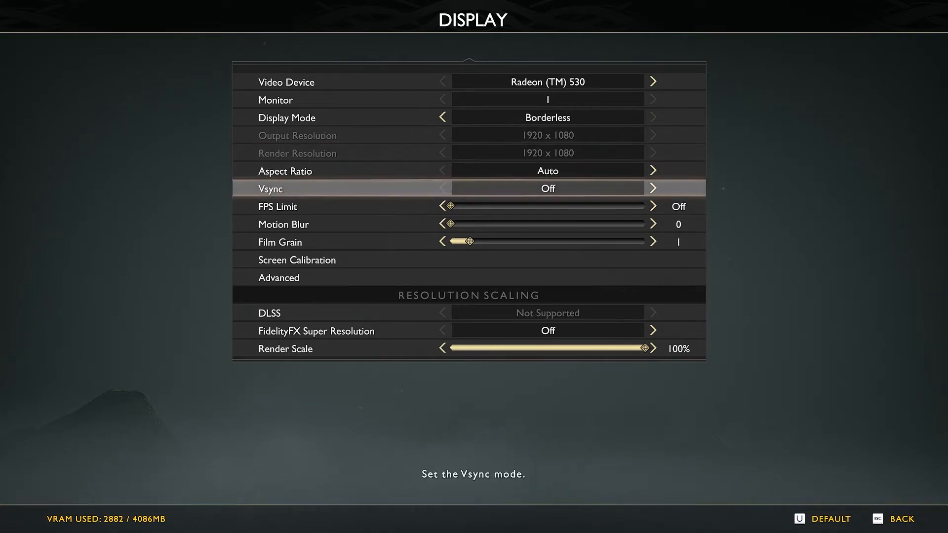
pyautogui.press('Down')
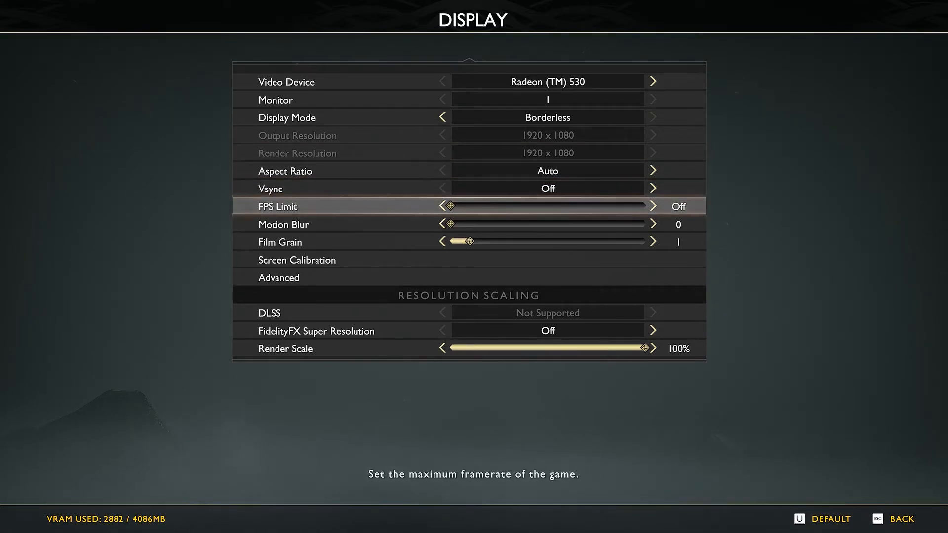
pyautogui.press('Down')
pyautogui.press('Up')
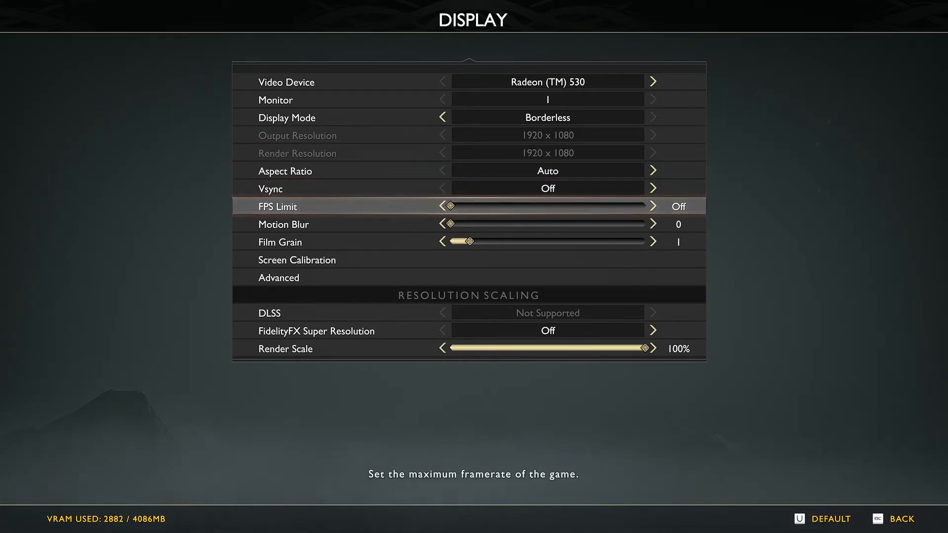
pyautogui.press('Down')
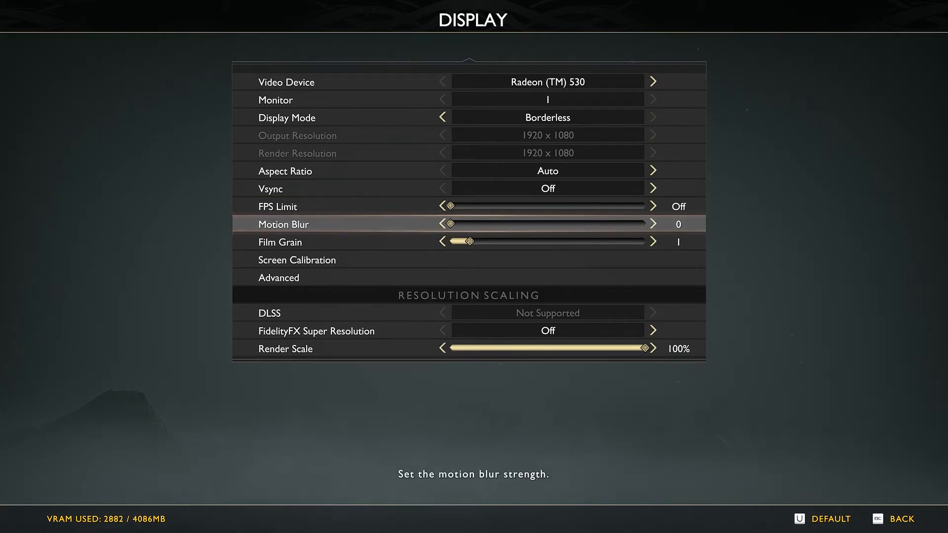
# Step: Set Film Grain to 3 in the Display settings
pyautogui.press('Down')
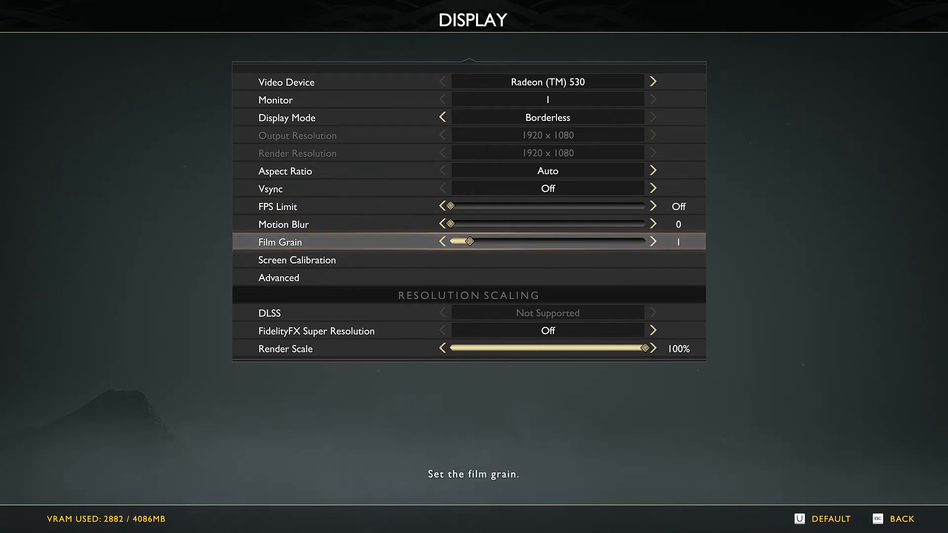
pyautogui.press('Right')
pyautogui.press('Right')
pyautogui.press('Down')
pyautogui.press('Up')
pyautogui.press('Left')
# Step: Cycle FidelityFX Super Resolution through its quality levels up to Ultra Quality, and settle on Performance
pyautogui.press('Down')
pyautogui.press('Down')
pyautogui.press('Up')
pyautogui.press('Up')
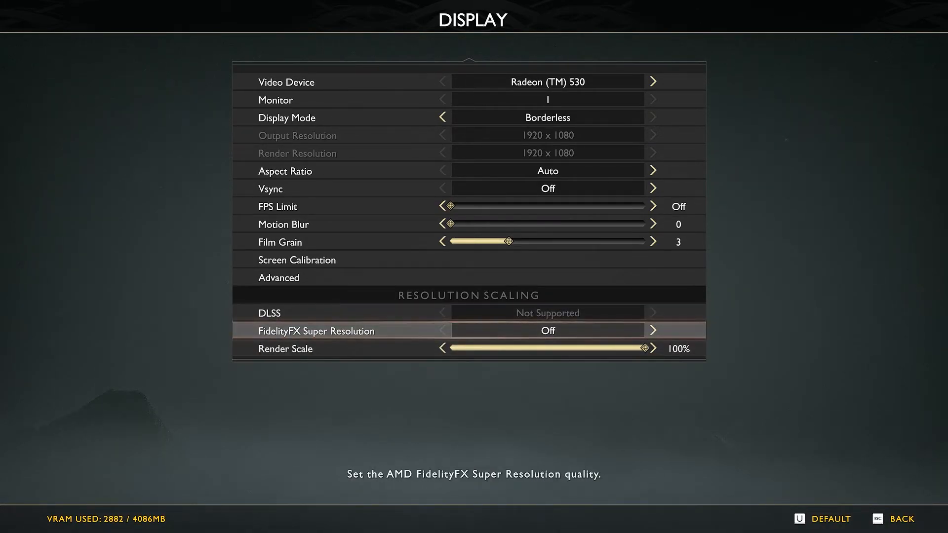
pyautogui.press('Right')
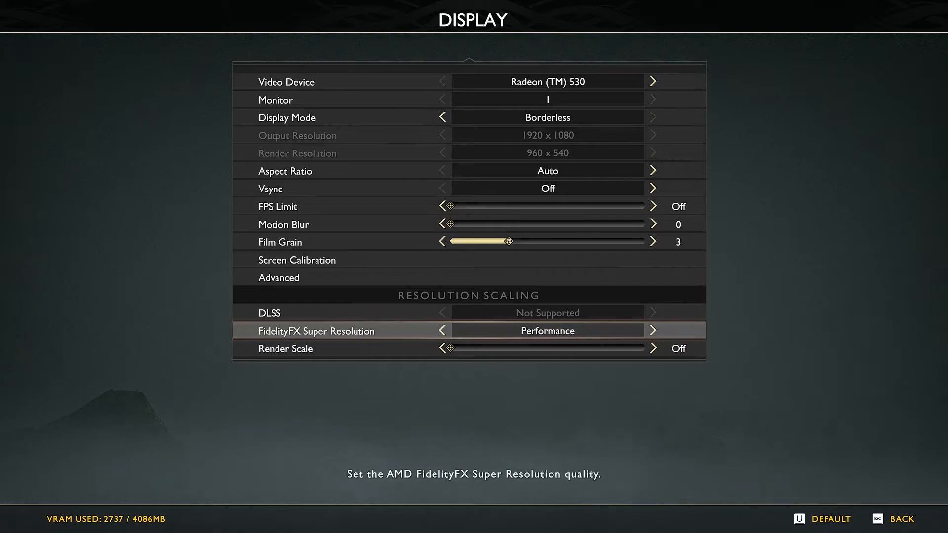
pyautogui.press('Right')
pyautogui.press('Right')
pyautogui.press('Right')
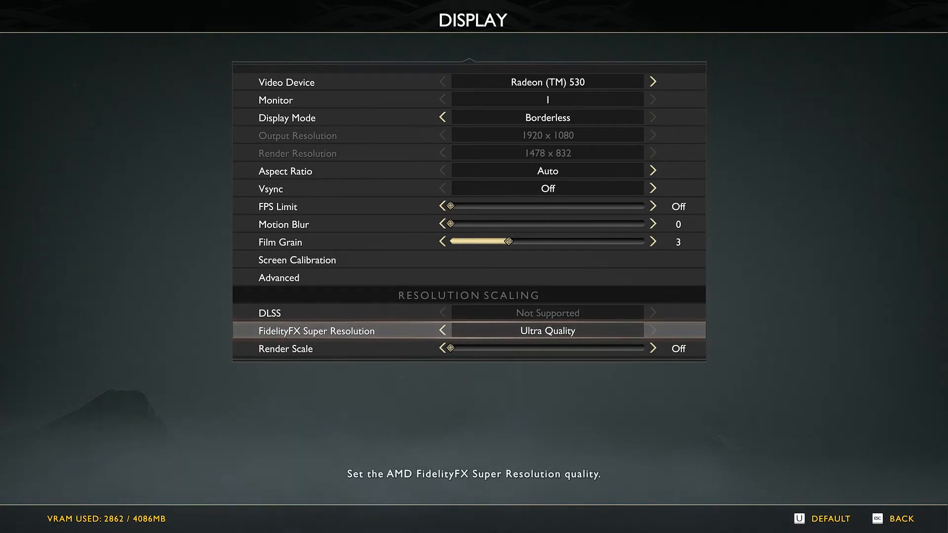
pyautogui.press('Left')
pyautogui.press('Left')
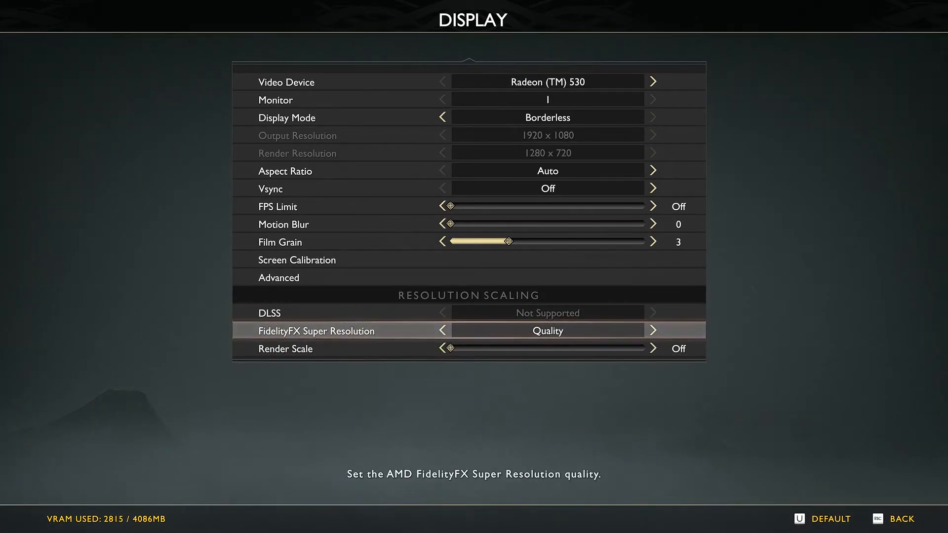
pyautogui.press('Right')
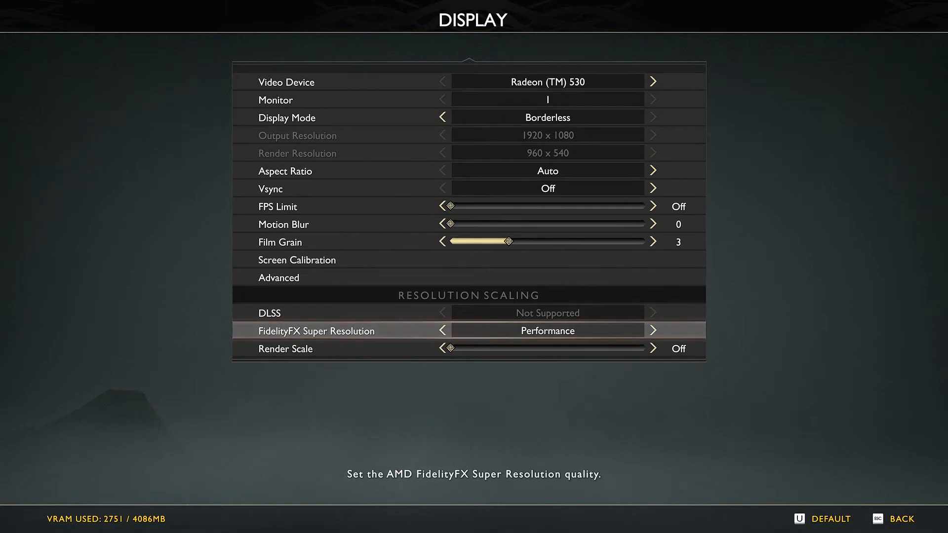
# Step: Raise the Render Scale step by step to 100%
pyautogui.press('Down')
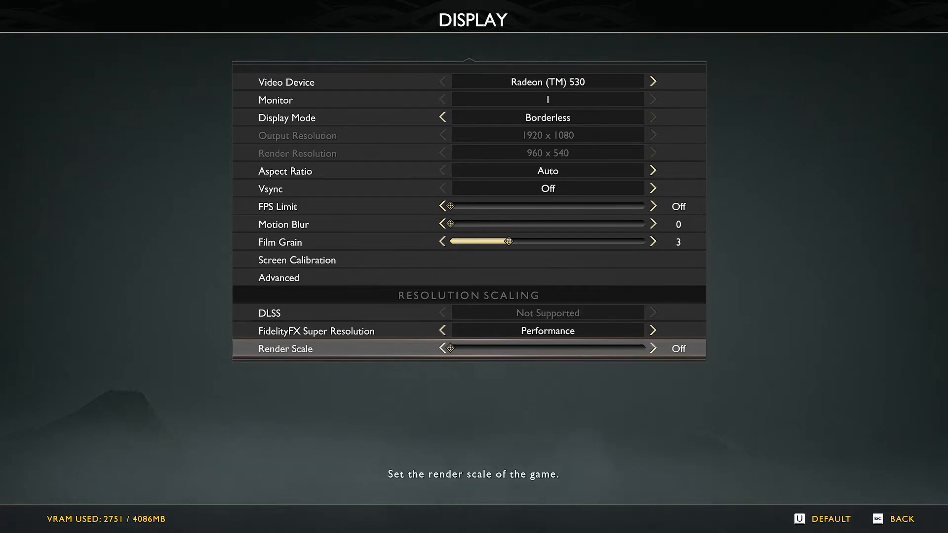
pyautogui.press('Right')
pyautogui.press('Right')
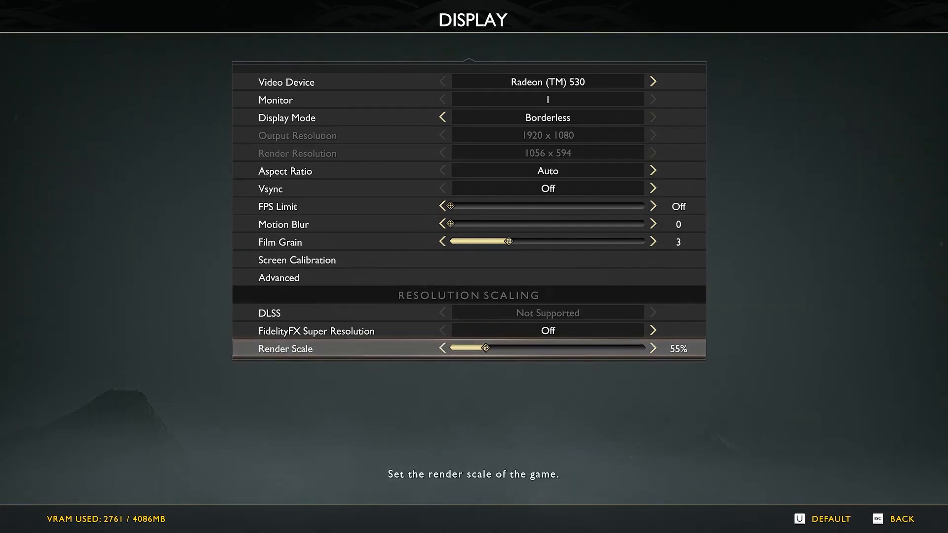
pyautogui.press('Right')
pyautogui.press('Right')
pyautogui.press('Right')
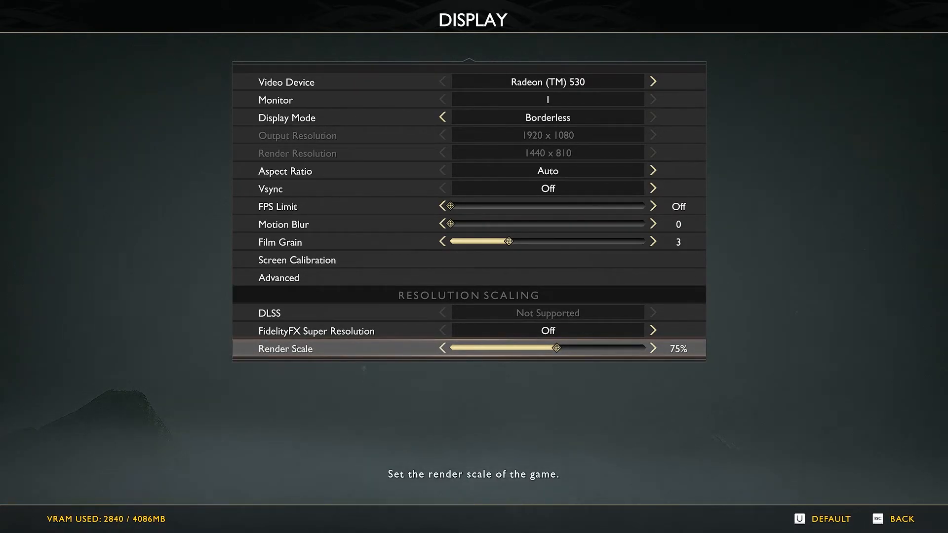
pyautogui.press('Right')
pyautogui.press('Right')
pyautogui.press('Right')
pyautogui.press('Right')
pyautogui.press('Right')
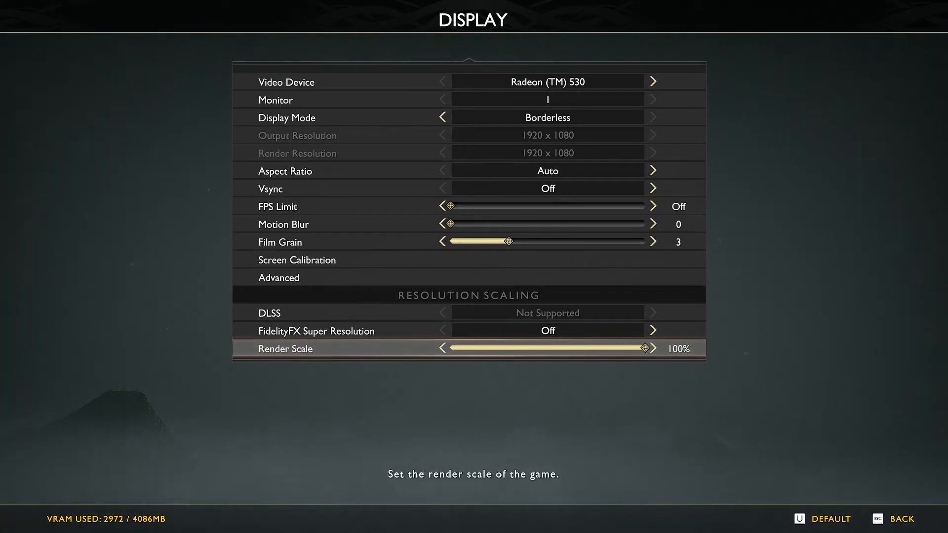
# Step: Set FidelityFX Super Resolution to Performance
pyautogui.press('Up')
pyautogui.press('Down')
pyautogui.press('Up')
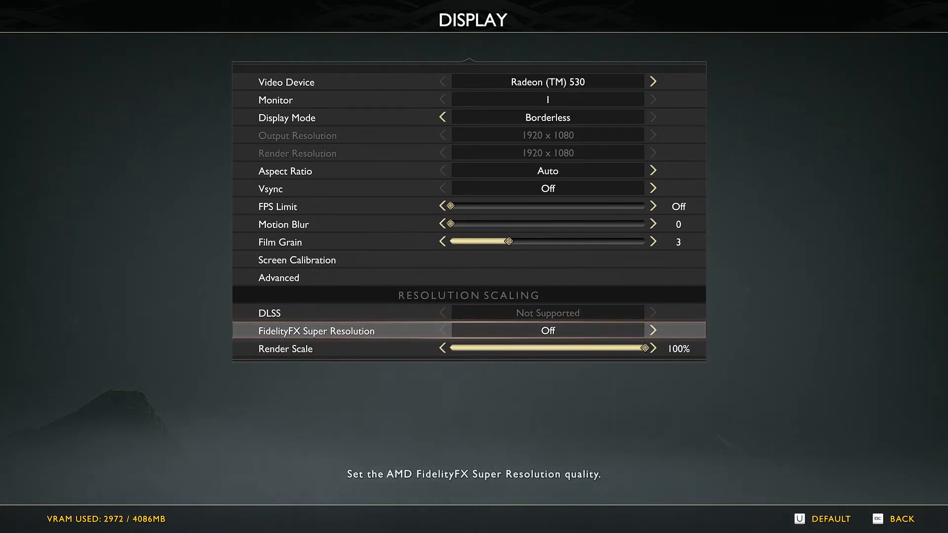
pyautogui.press('Right')
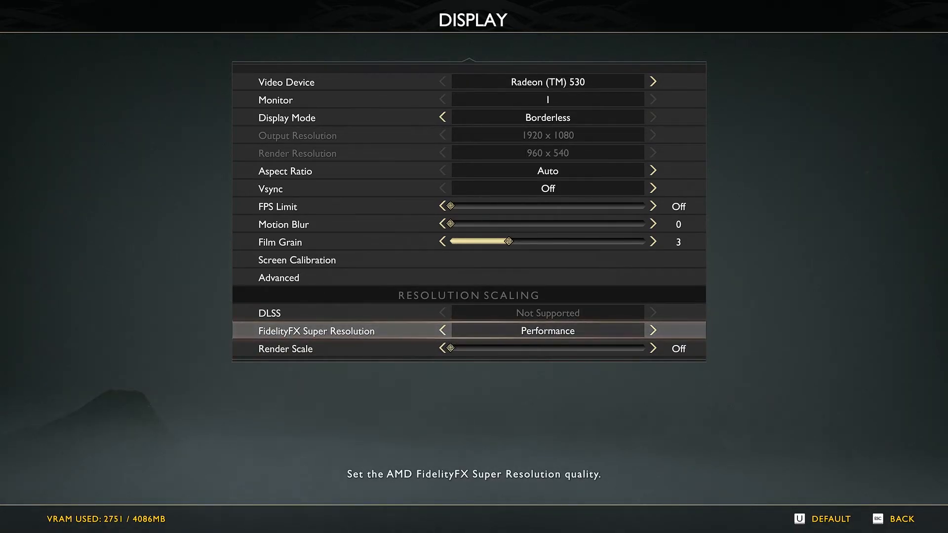
# Step: Leave the Display settings and open the game's Graphics settings at the Preset entry
pyautogui.press('Down')
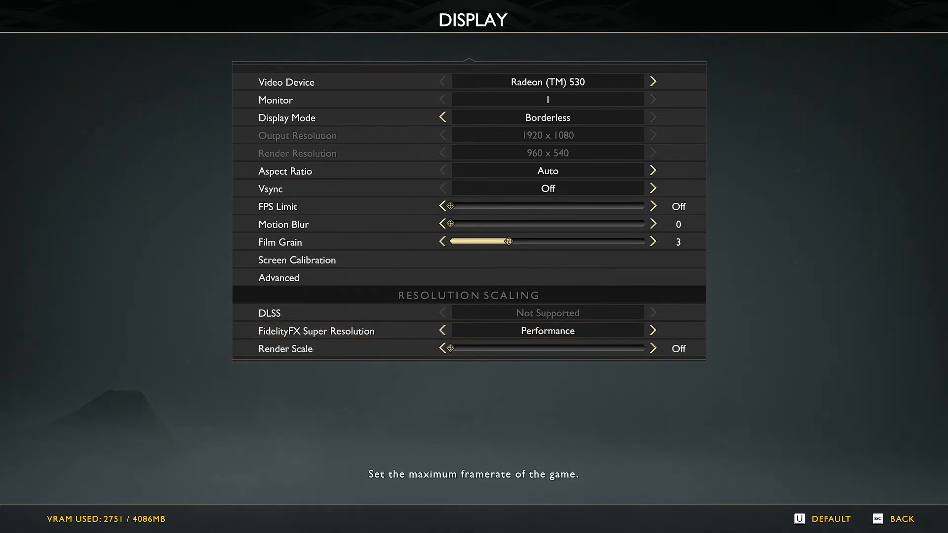
pyautogui.press('Escape')
pyautogui.press('Return')
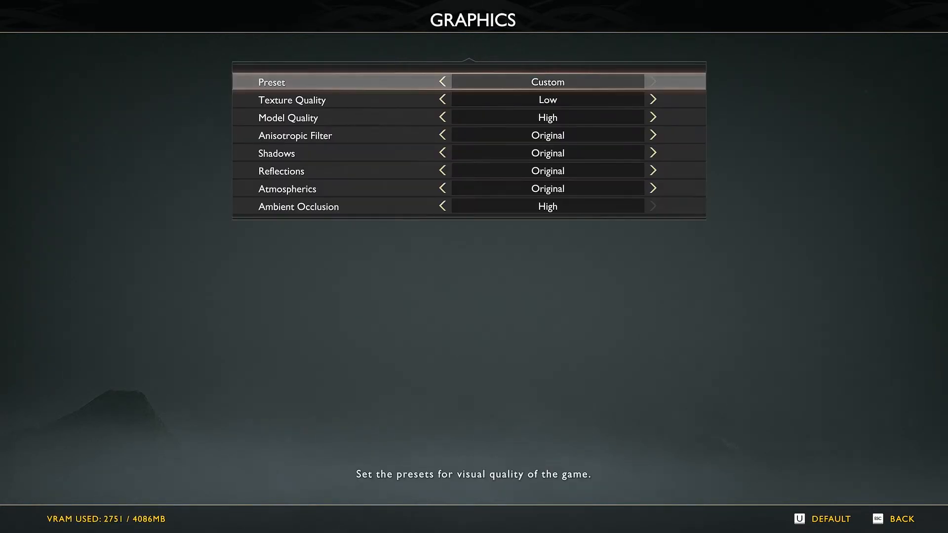
pyautogui.press('Up')
pyautogui.press('Up')
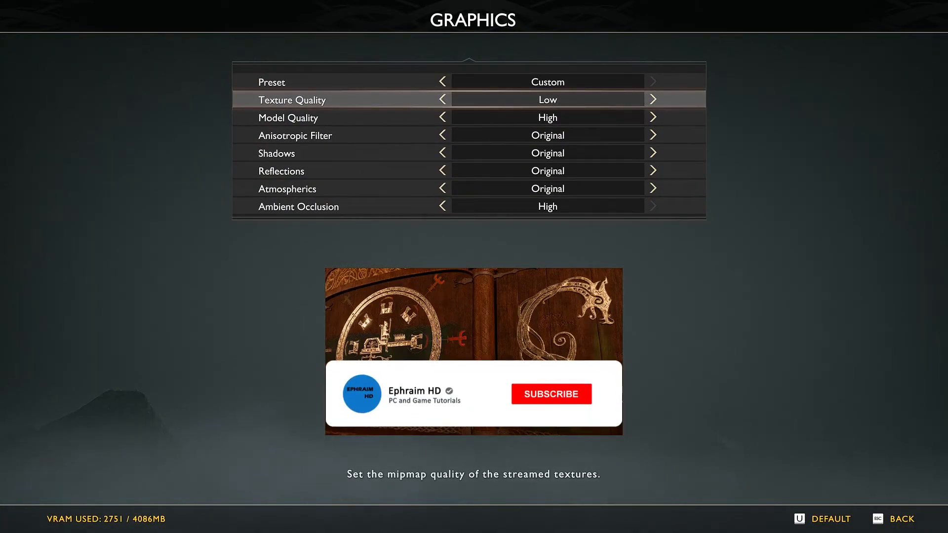
pyautogui.press('Up')
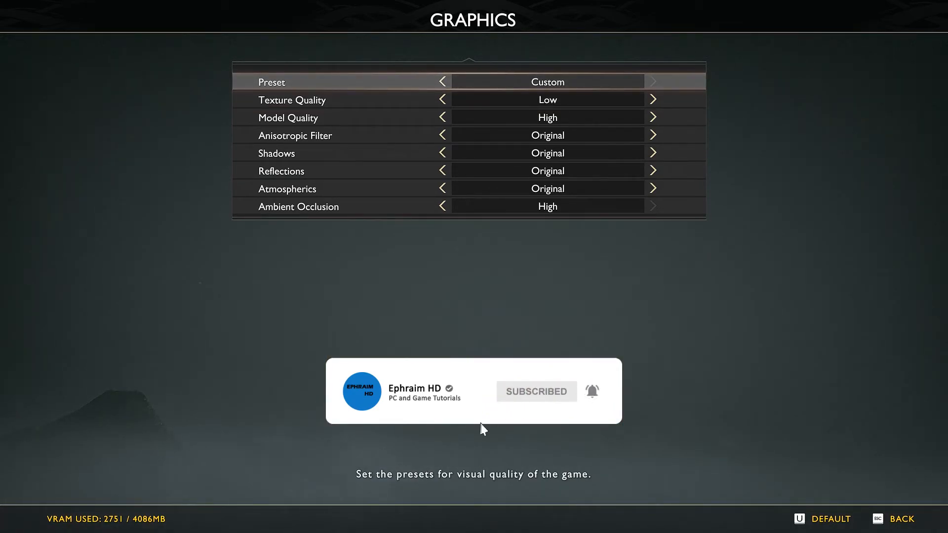
# Step: Switch the graphics Preset down to Low and back through Original and High to Custom
pyautogui.press('Left')
pyautogui.press('Left')
pyautogui.press('Left')
pyautogui.press('Left')
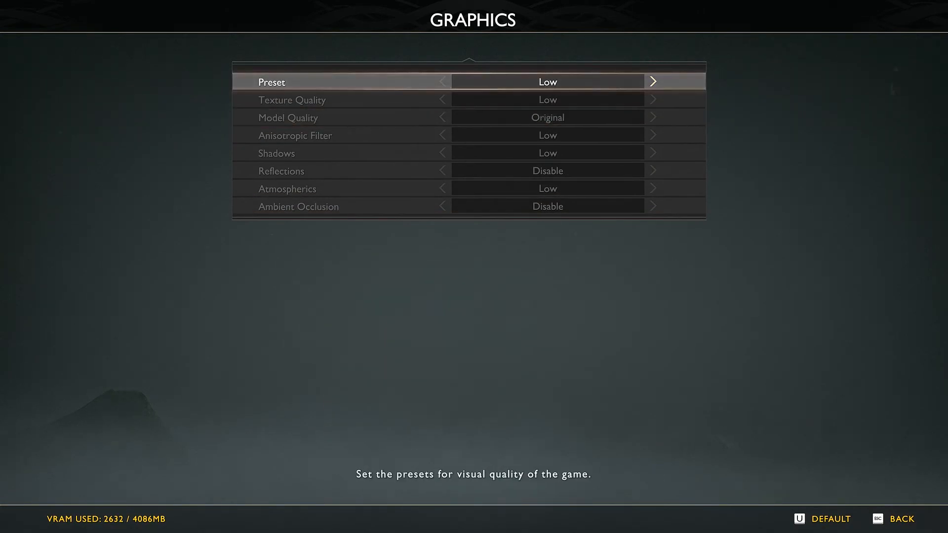
pyautogui.press('Right')
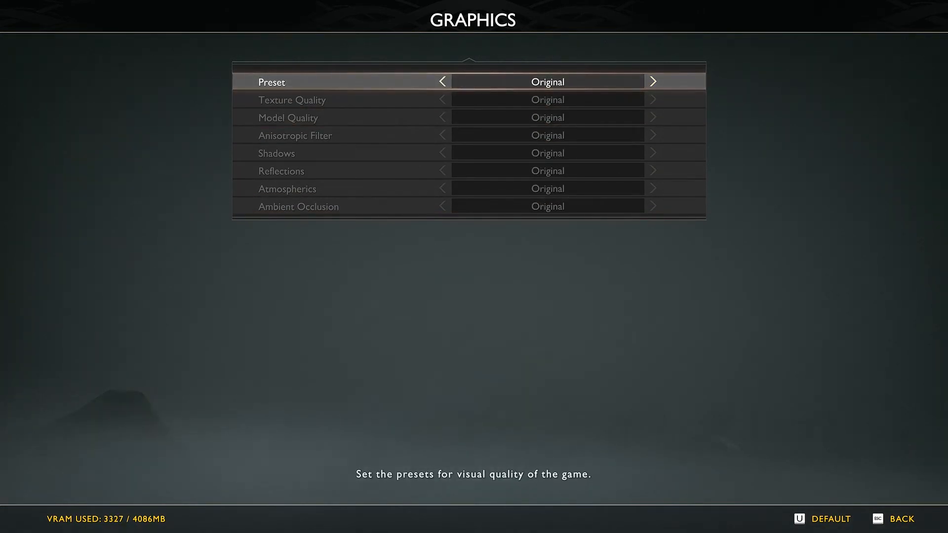
pyautogui.press('Right')
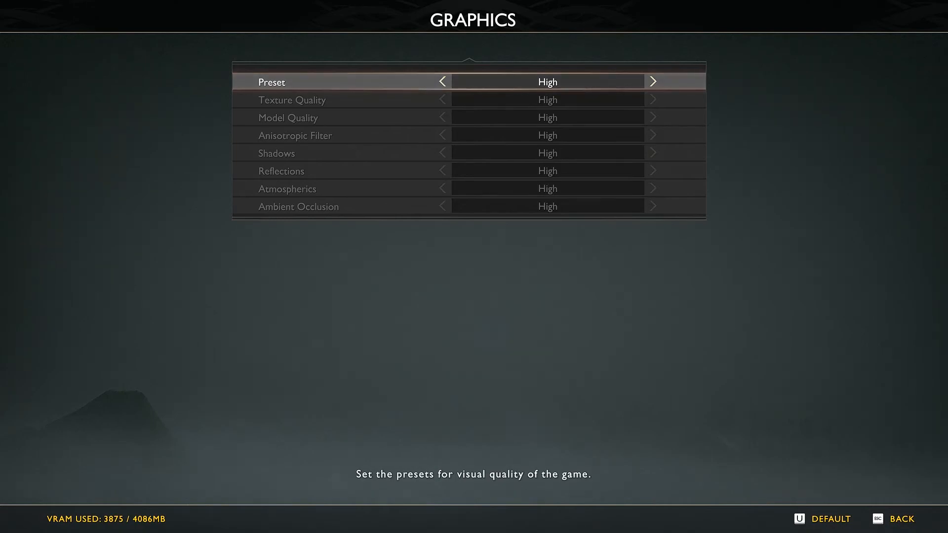
pyautogui.press('Right')
pyautogui.press('Right')
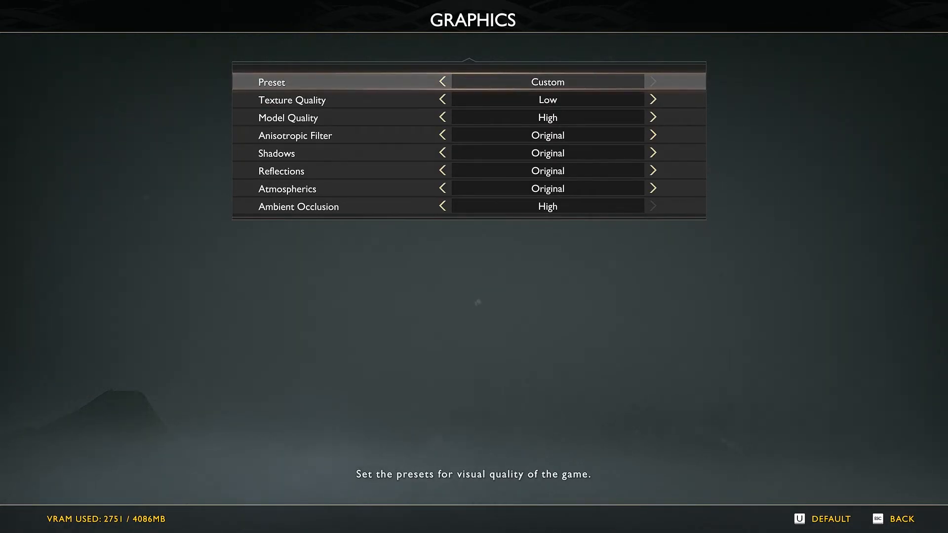
# Step: Set the graphics Preset to Low and look at the Texture Quality and Model Quality entries
pyautogui.press('Left')
pyautogui.press('Left')
pyautogui.press('Left')
pyautogui.press('Left')
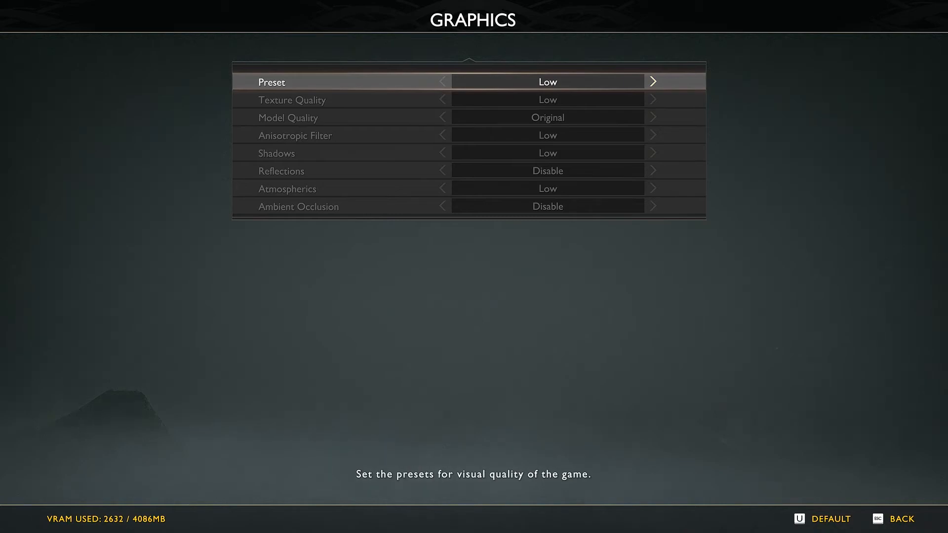
pyautogui.press('Down')
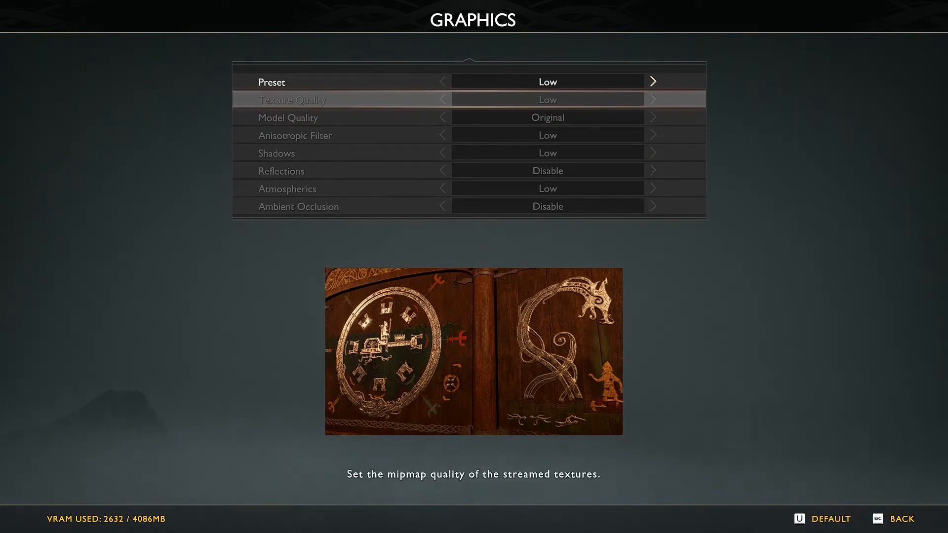
pyautogui.press('Down')
pyautogui.press('Up')
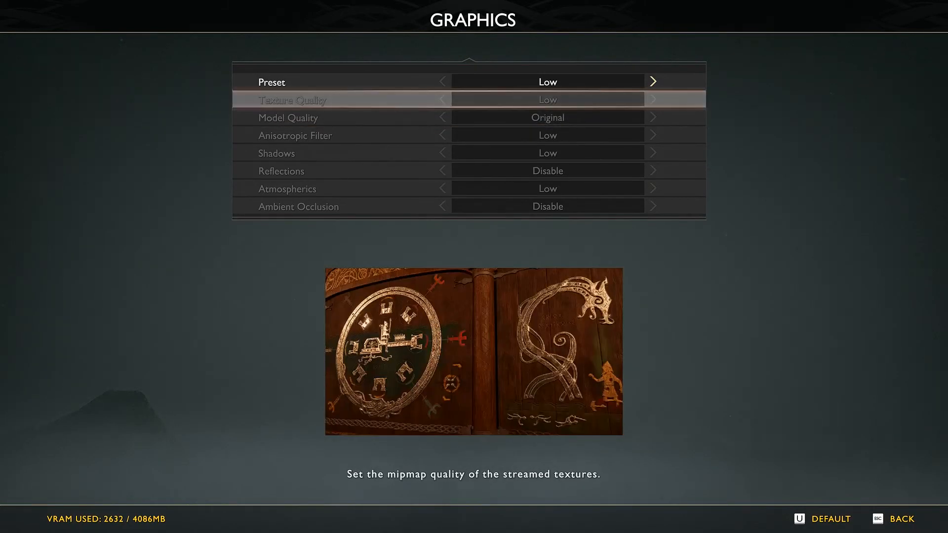
# Step: Set the graphics Preset to Original and browse the individual quality entries below it
pyautogui.press('Up')
pyautogui.press('Right')
pyautogui.press('Up')
pyautogui.press('Up')
pyautogui.press('Down')
pyautogui.press('Down')
pyautogui.press('Down')
pyautogui.press('Down')
pyautogui.press('Down')
pyautogui.press('Up')
pyautogui.press('Up')
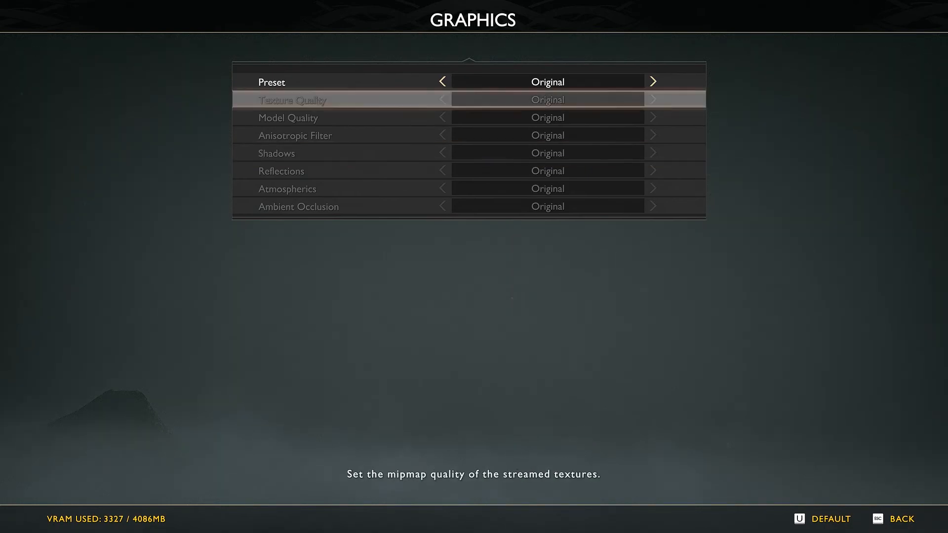
# Step: Move the graphics Preset through High to Custom and go to the Ambient Occlusion entry
pyautogui.press('Up')
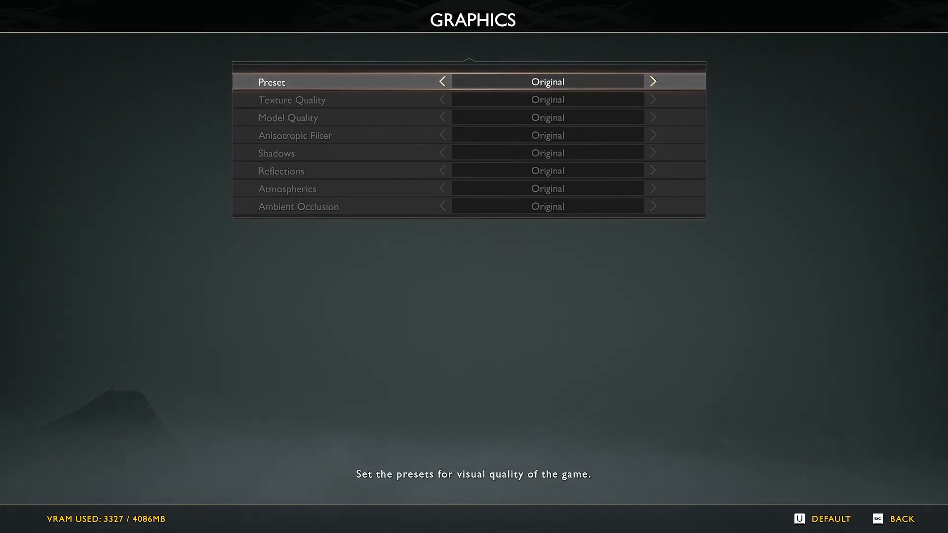
pyautogui.press('Right')
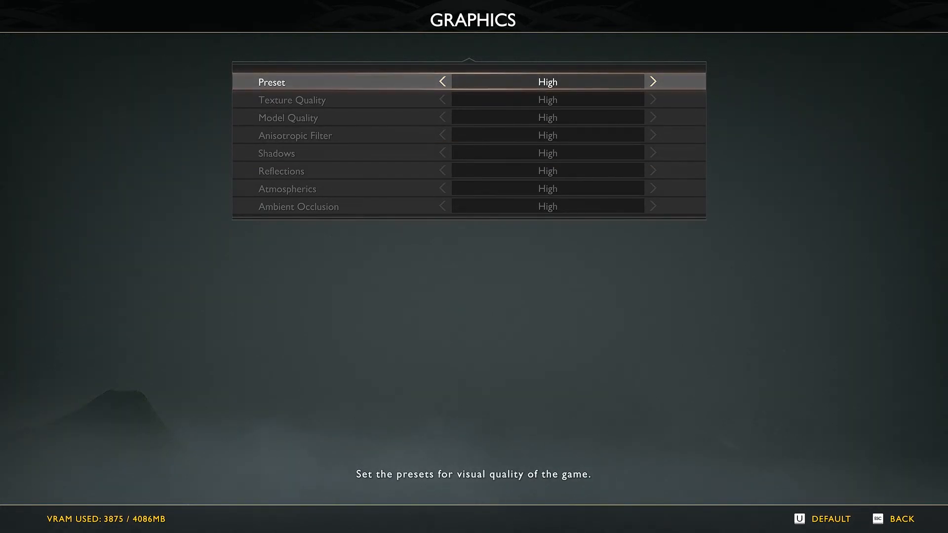
pyautogui.press('Right')
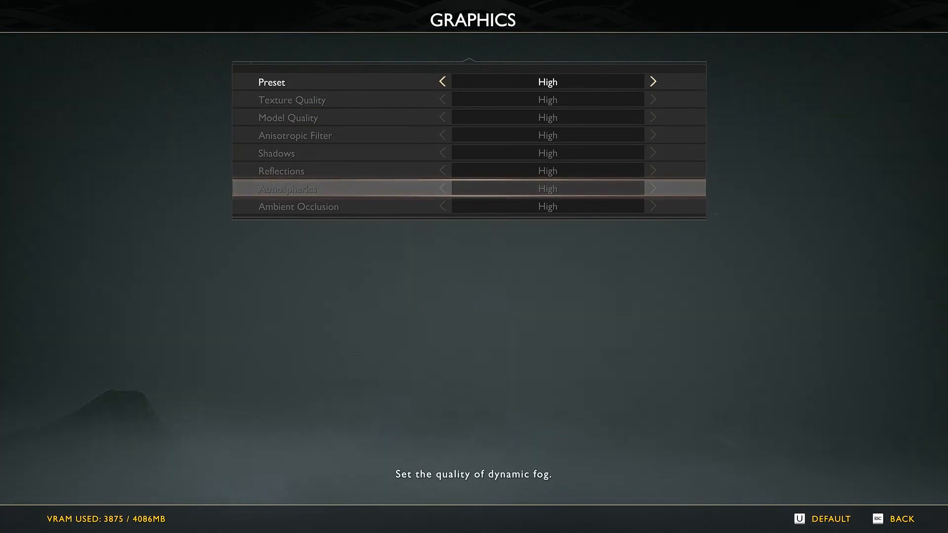
pyautogui.press('Right')
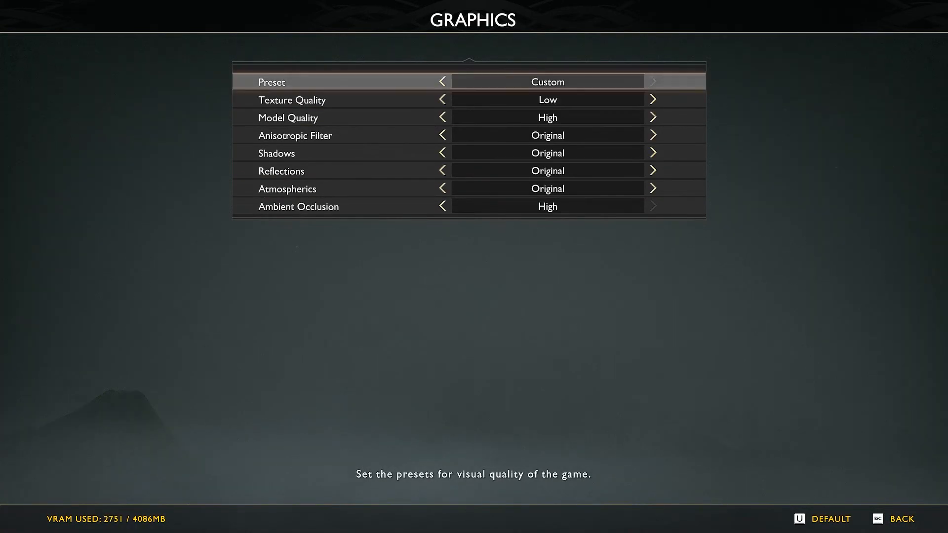
pyautogui.press('Up')
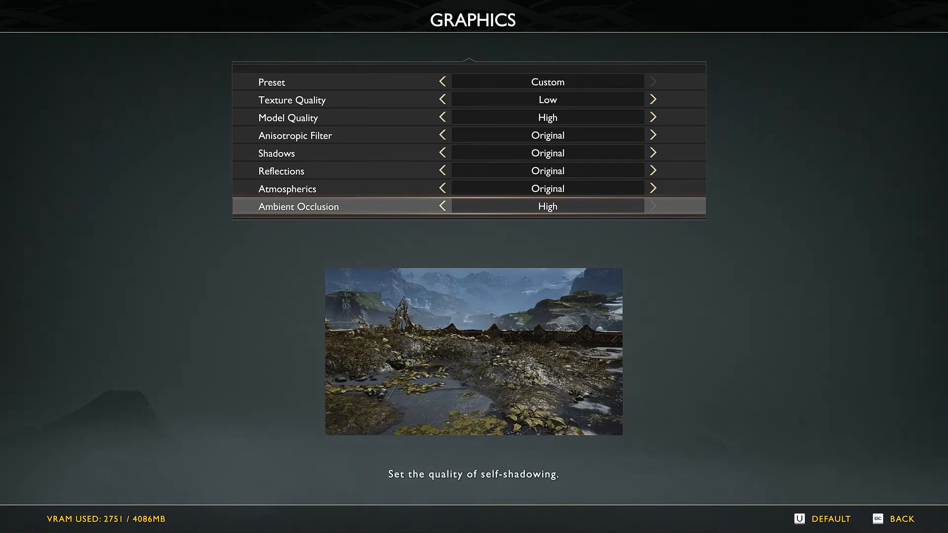
# Step: Set Model Quality to Original in the Custom graphics preset and go to the Anisotropic Filter entry
pyautogui.press('Down')
pyautogui.press('Down')
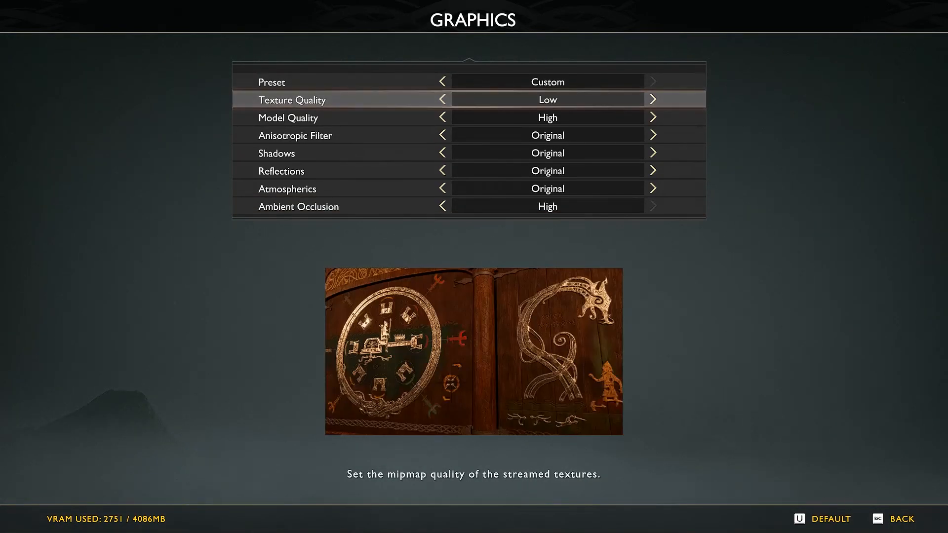
pyautogui.press('Down')
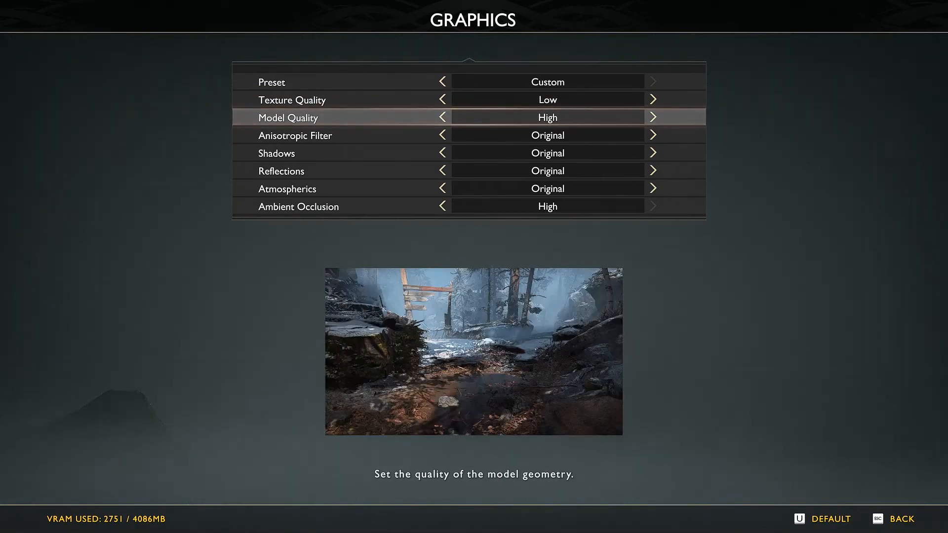
pyautogui.press('Right')
pyautogui.press('Down')
pyautogui.press('Down')
pyautogui.press('Up')
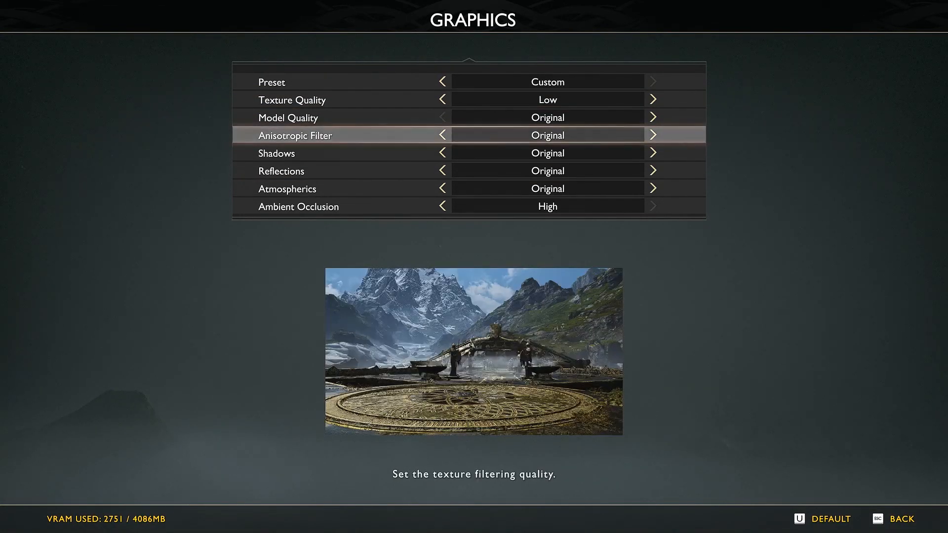
# Step: Switch Ambient Occlusion to Disable and back to Original in the Custom graphics preset
pyautogui.press('Down')
pyautogui.press('Down')
pyautogui.press('Down')
pyautogui.press('Down')
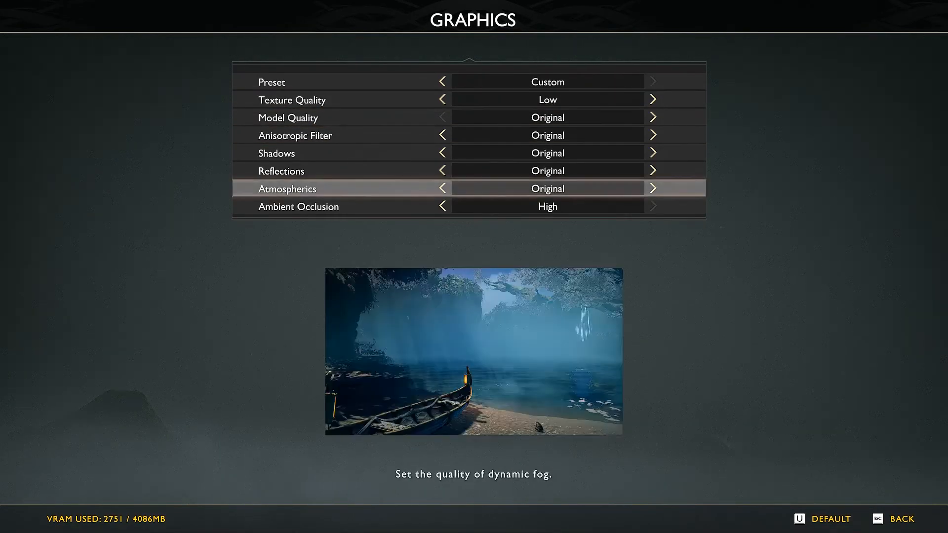
pyautogui.press('Left')
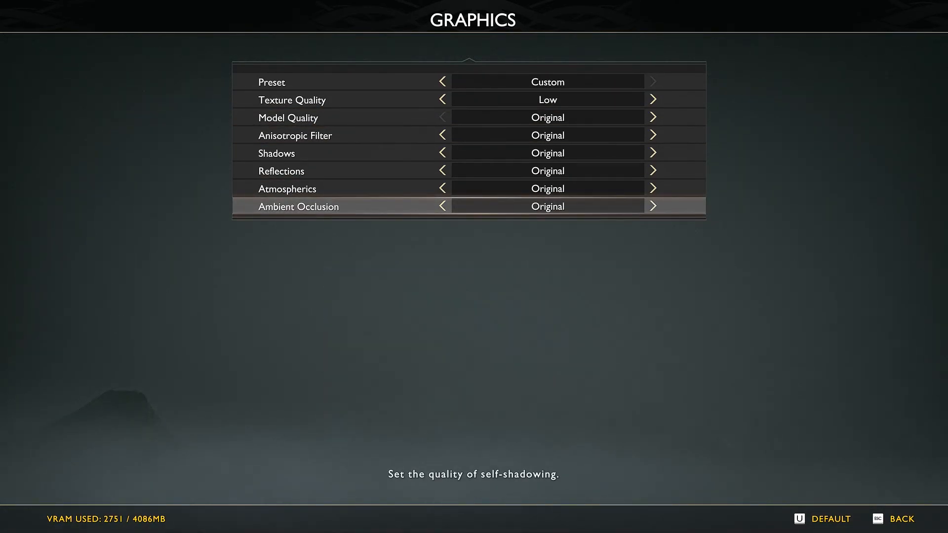
pyautogui.press('Left')
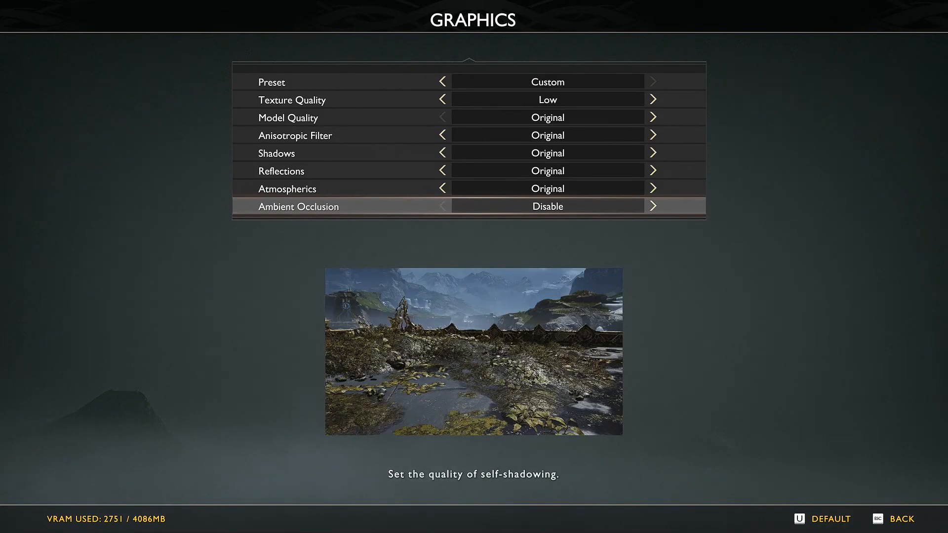
pyautogui.press('Right')
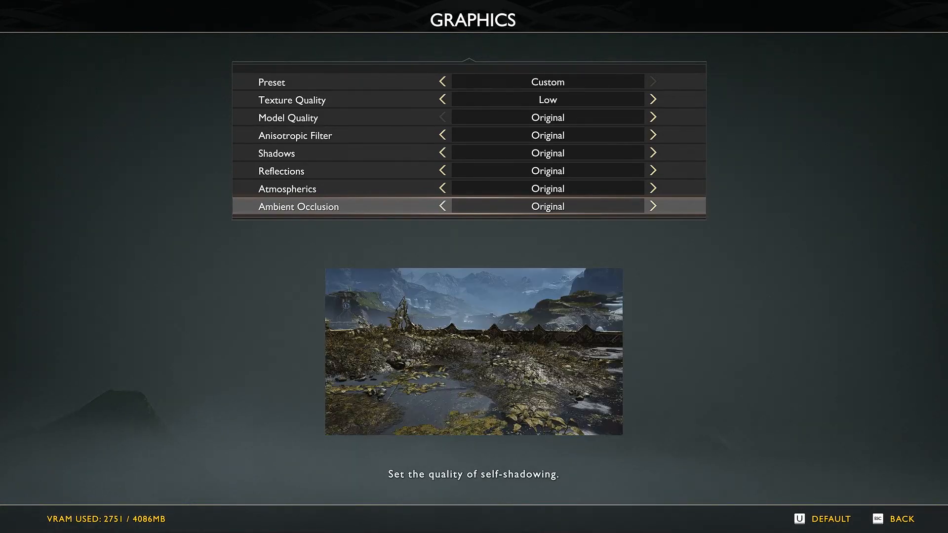
# Step: Review the individual quality entries of the Custom graphics preset
pyautogui.press('Up')
pyautogui.press('Up')
pyautogui.press('Up')
pyautogui.press('Up')
pyautogui.press('Up')
pyautogui.press('Down')
pyautogui.press('Down')
pyautogui.press('Down')
pyautogui.press('Down')
pyautogui.press('Down')
pyautogui.press('Down')
pyautogui.press('Down')
pyautogui.press('Down')
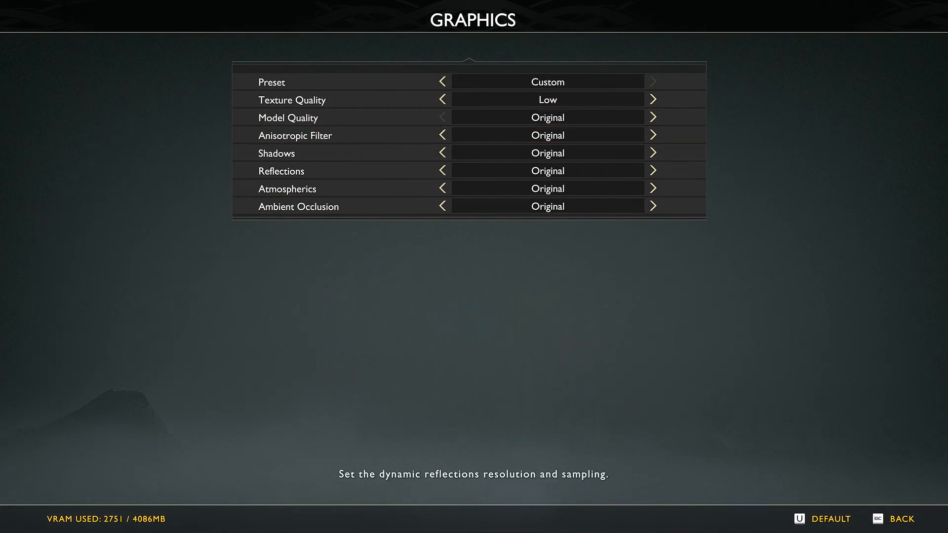
# Step: Change the graphics Preset from Custom to Low
pyautogui.press('Up')
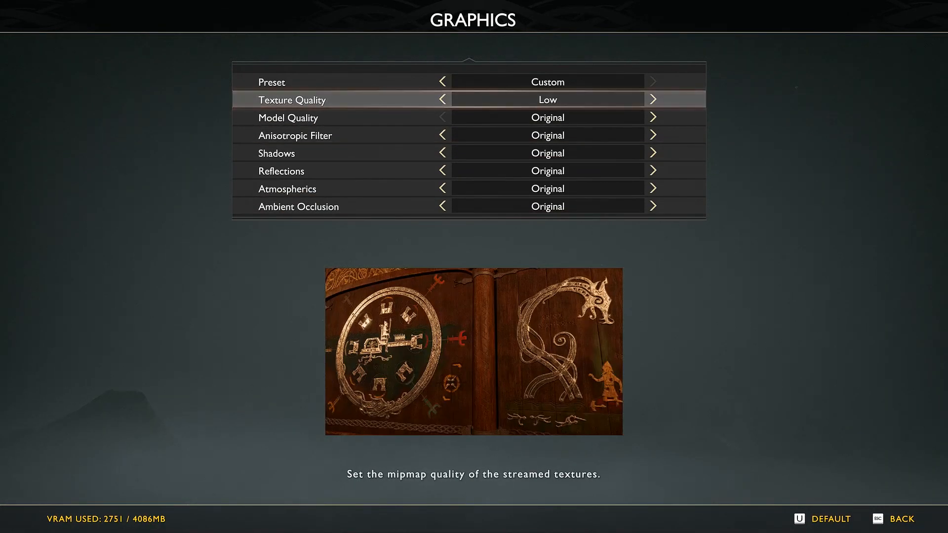
pyautogui.press('Up')
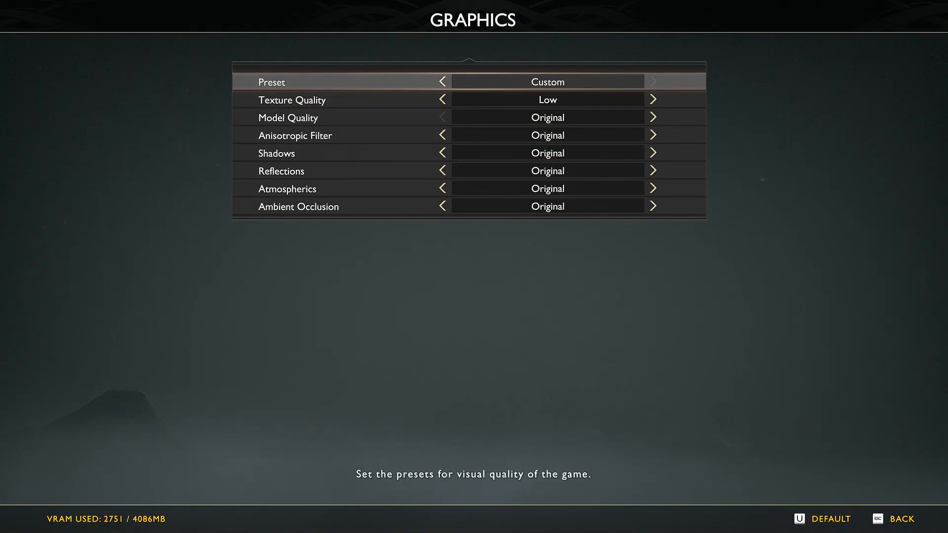
pyautogui.press('Left')
pyautogui.press('Left')
pyautogui.press('Left')
pyautogui.press('Left')
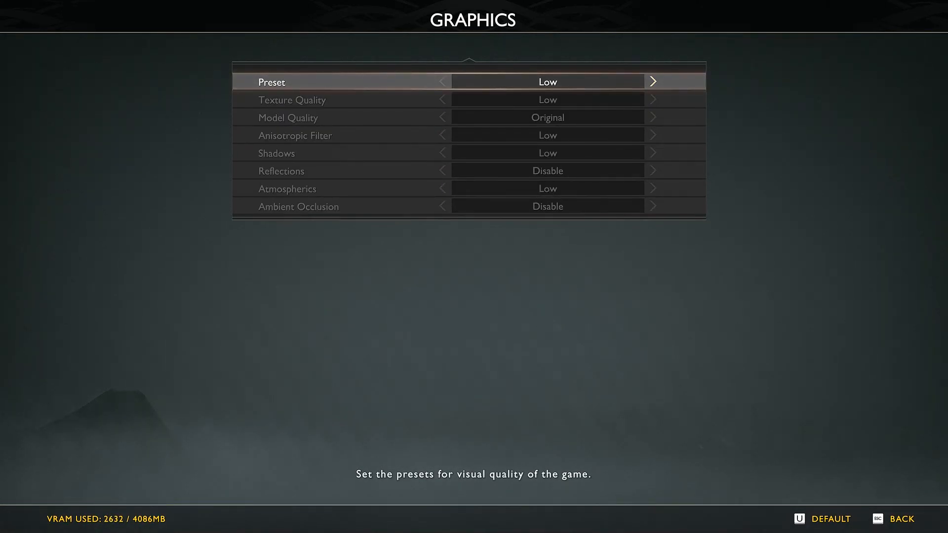
# Step: Look through the quality entries under the Low preset, from Texture Quality down to Ambient Occlusion
pyautogui.press('Down')
pyautogui.press('Down')
pyautogui.press('Down')
pyautogui.press('Down')
pyautogui.press('Down')
pyautogui.press('Down')
pyautogui.press('Down')
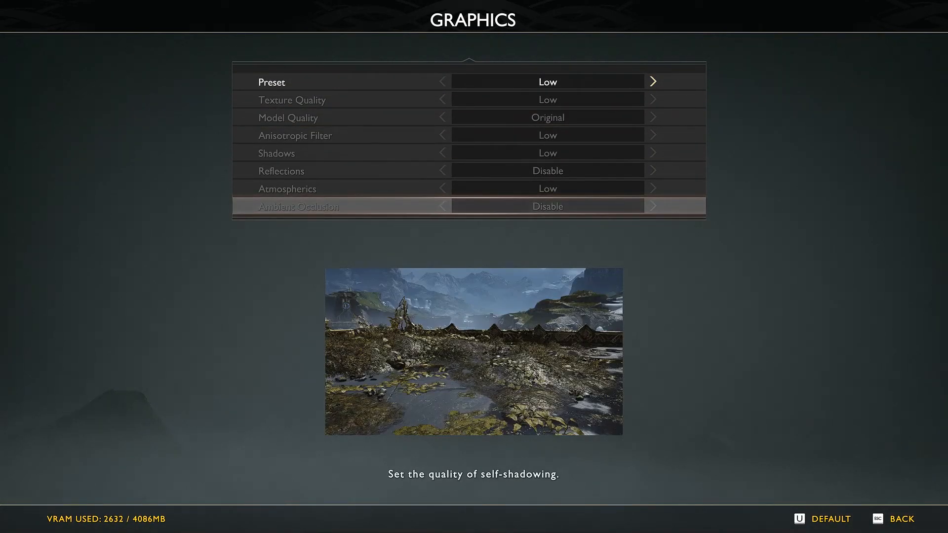
# Step: Leave the Graphics and Settings screens and return to the game's main menu
pyautogui.press('Escape')
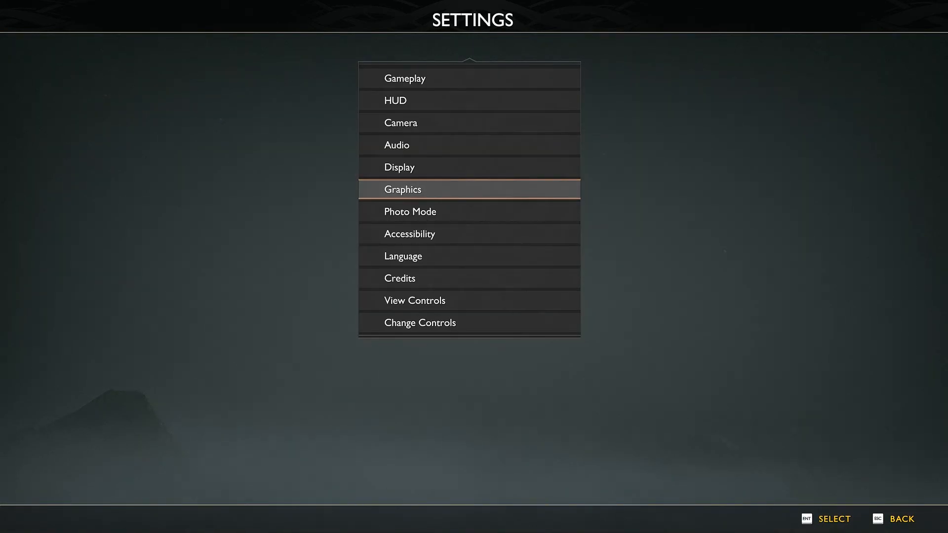
pyautogui.press('Up')
pyautogui.press('Down')
pyautogui.press('Down')
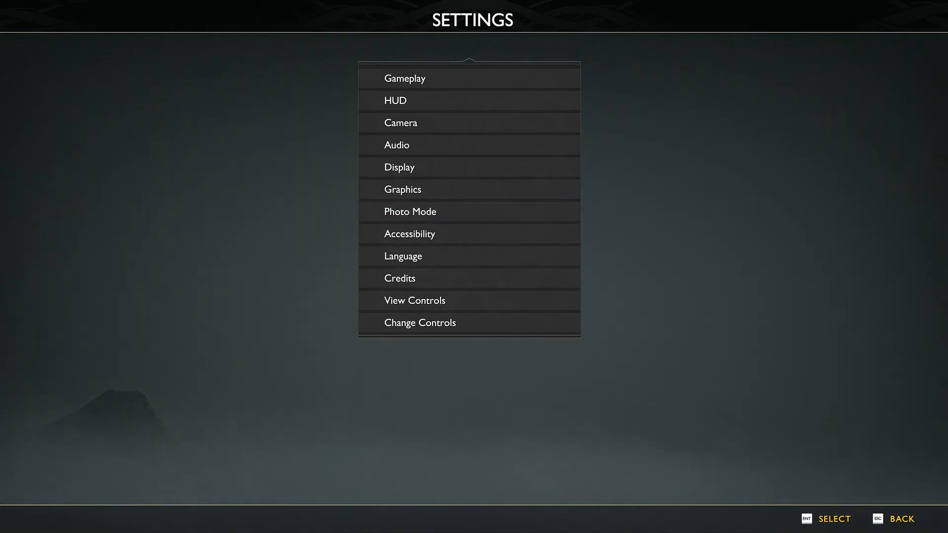
pyautogui.press('Escape')
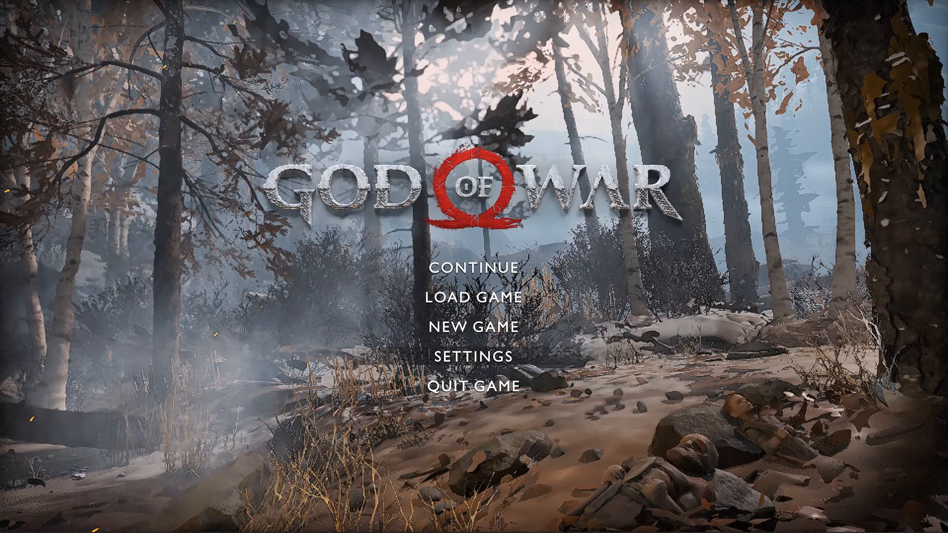